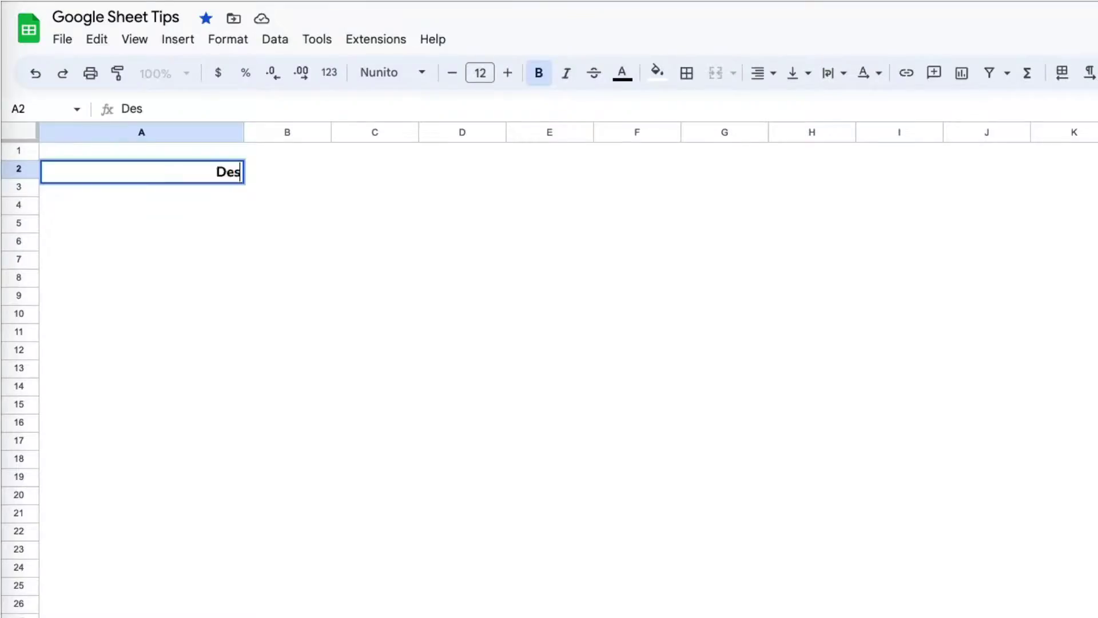
Enter Description/Value headers, Loan Amount 5000 and Interest Rate 4.99%
{"action": "type", "text": "cription"}
{"action": "key", "text": "Tab"}
{"action": "type", "text": "Value"}
{"action": "key", "text": "Return"}
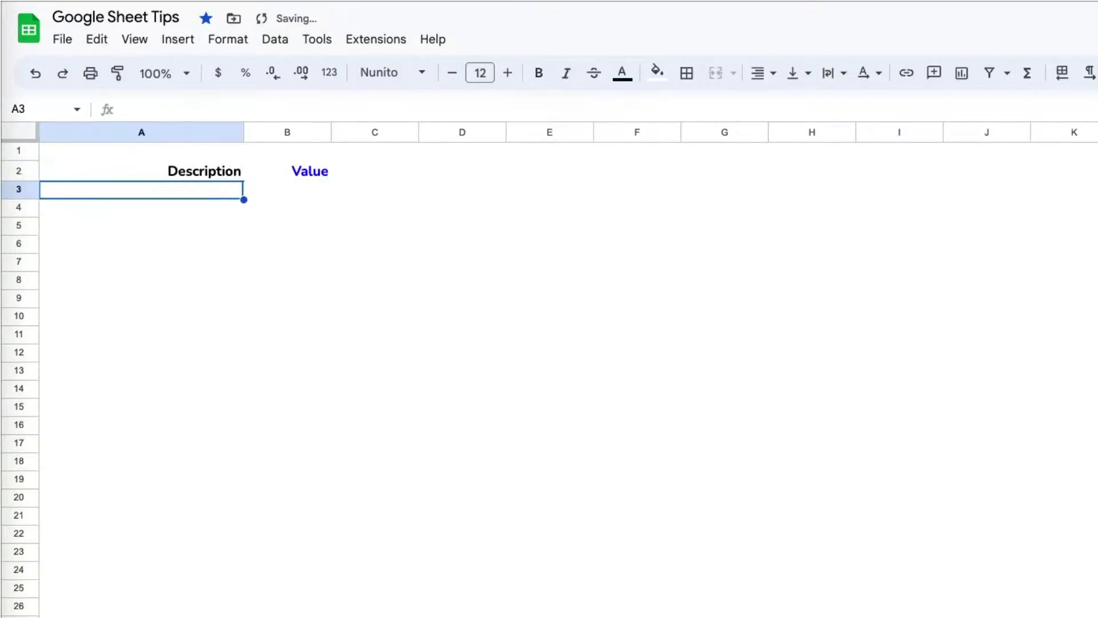
{"action": "type", "text": "Loan Amount"}
{"action": "key", "text": "Tab"}
{"action": "type", "text": "5000"}
{"action": "key", "text": "Return"}
{"action": "key", "text": "Return"}
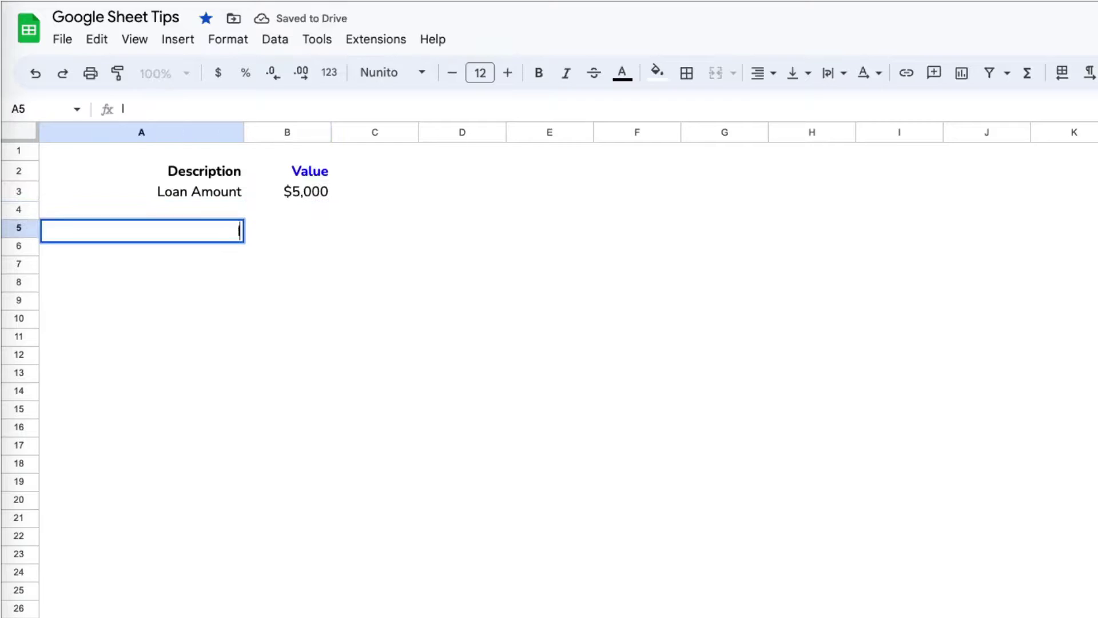
{"action": "type", "text": "Interest Rate"}
{"action": "key", "text": "Tab"}
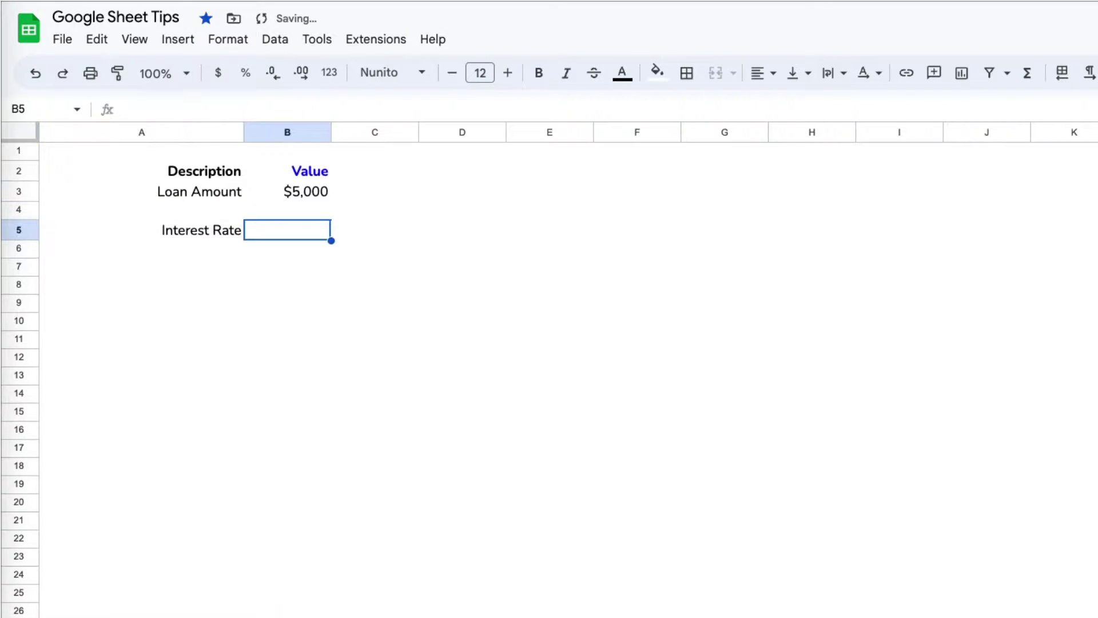
{"action": "type", "text": "4.99%"}
{"action": "key", "text": "Tab"}
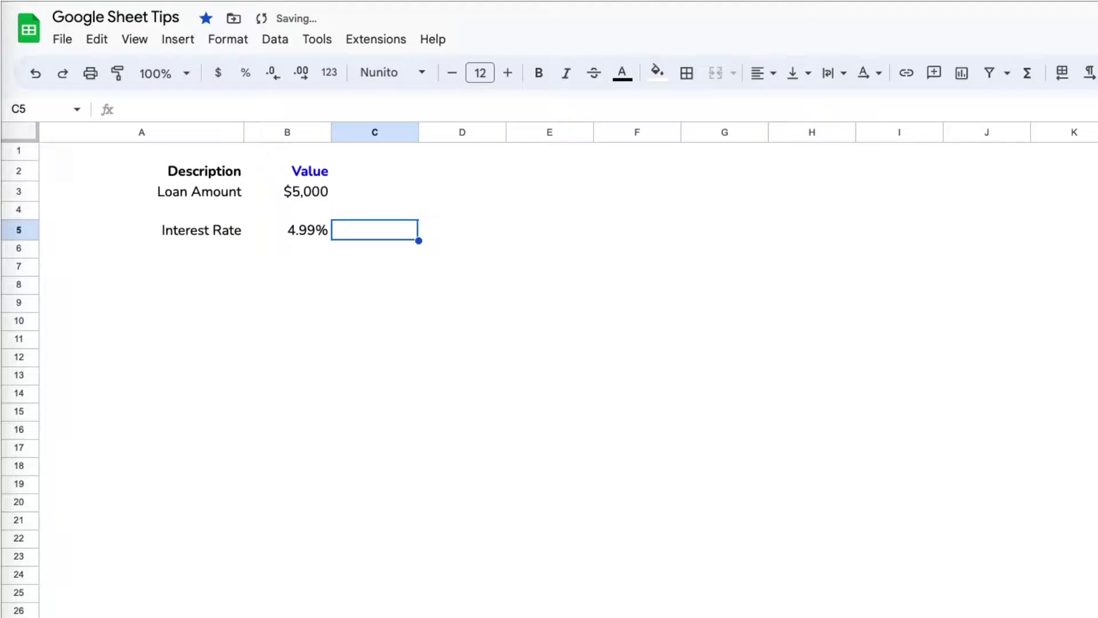
Add the Annual header in B4 and Loan Duration 2 in row 6
{"action": "left_click", "coordinate": [287, 210]}
{"action": "type", "text": "Annual"}
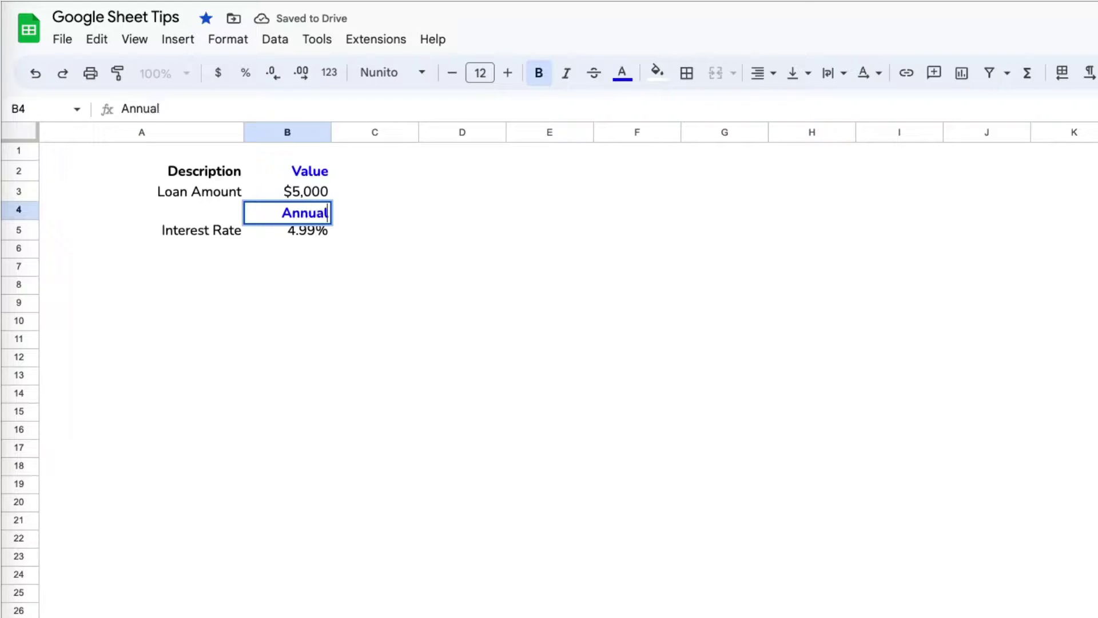
{"action": "key", "text": "Return"}
{"action": "left_click", "coordinate": [209, 254]}
{"action": "type", "text": "Loan Duration"}
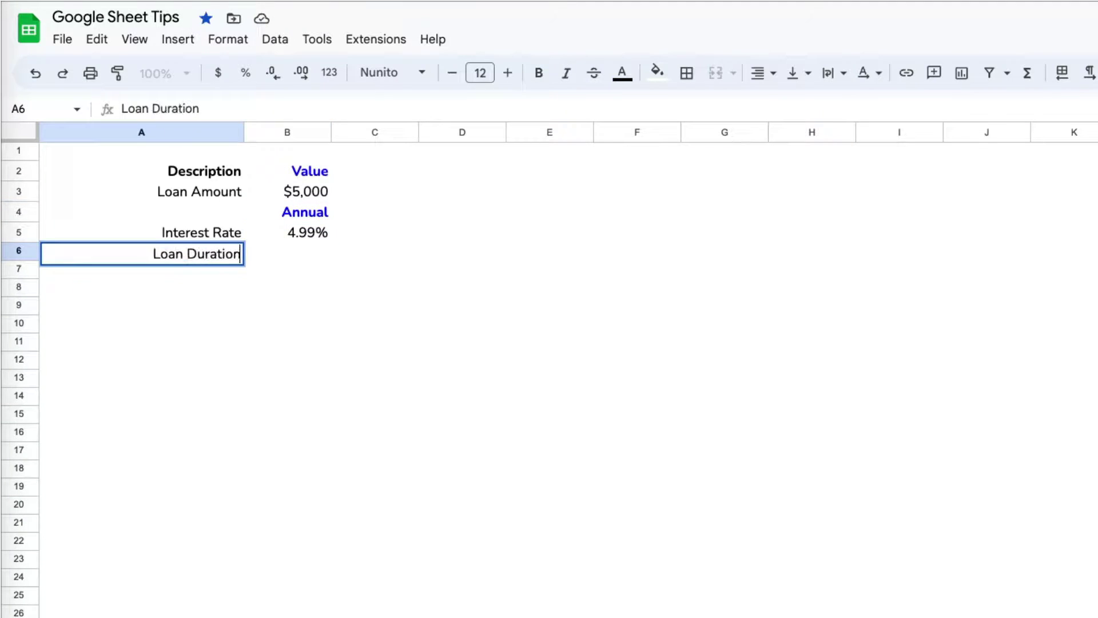
{"action": "key", "text": "Tab"}
{"action": "type", "text": "2"}
{"action": "key", "text": "Return"}
Label row 8 'Loan Payment (Monthly)' and add the Monthly header in C4
{"action": "key", "text": "Down"}
{"action": "type", "text": "Loa"}
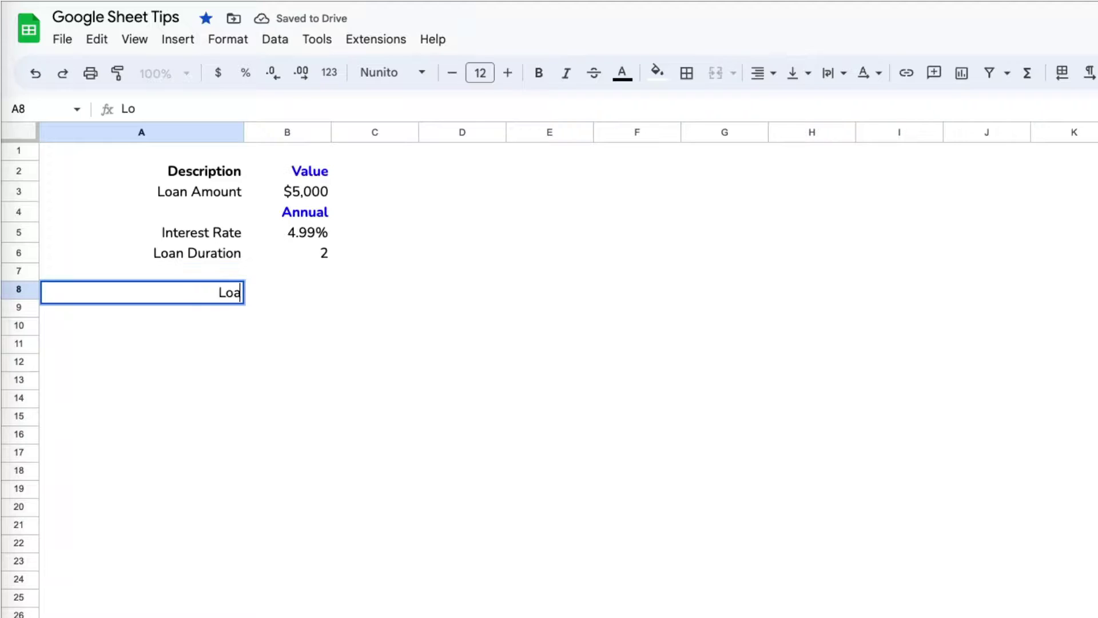
{"action": "type", "text": "n Payment (Monthly)"}
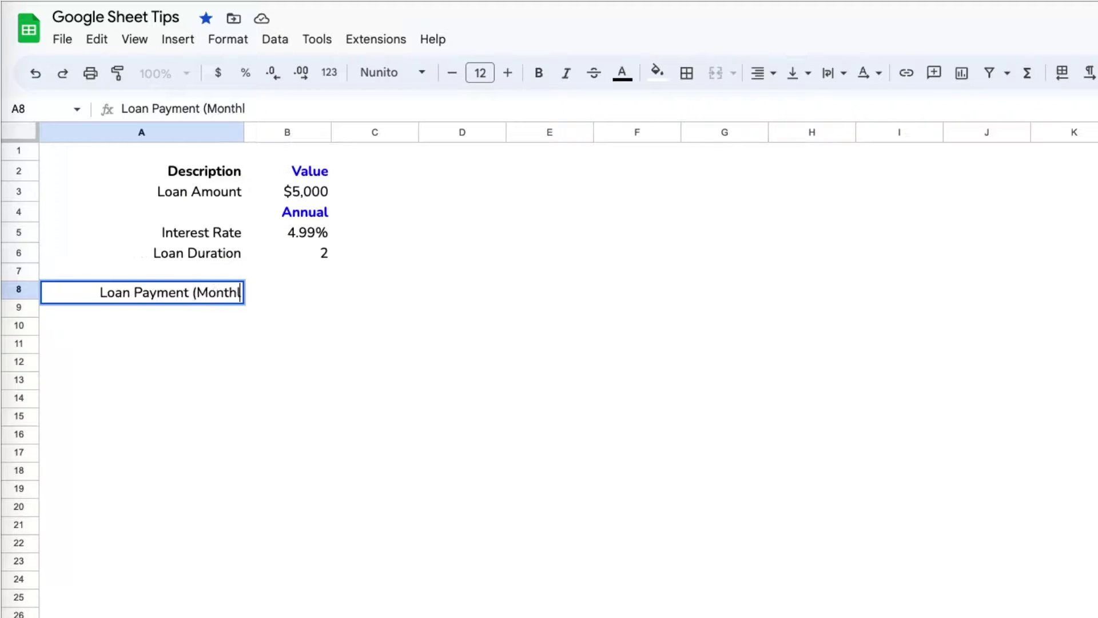
{"action": "key", "text": "Tab"}
{"action": "left_click", "coordinate": [377, 216]}
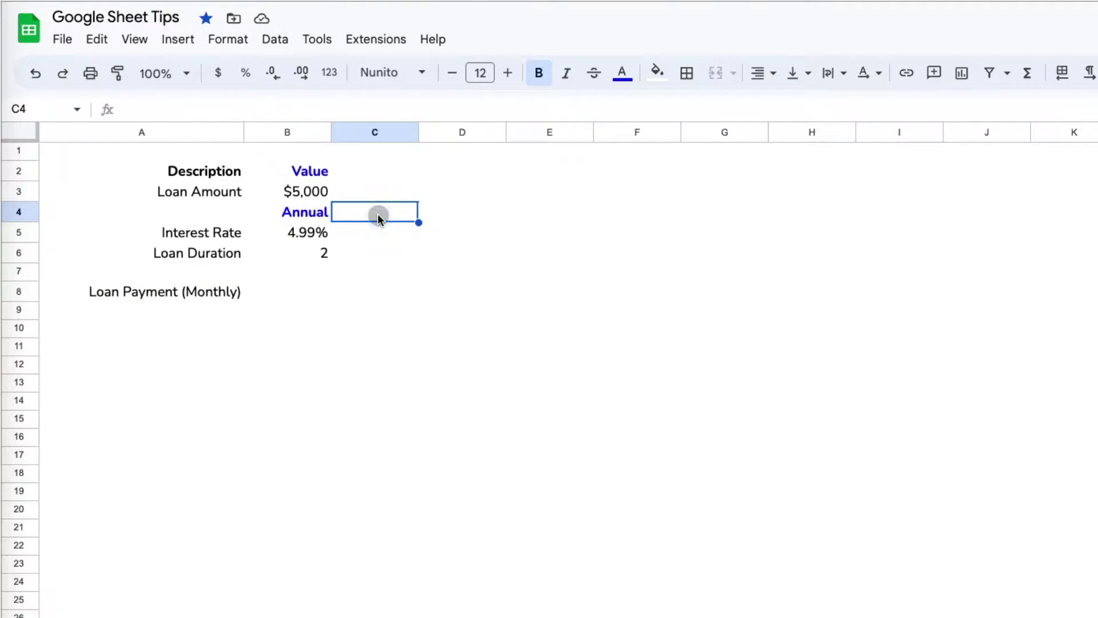
{"action": "type", "text": "Monthly"}
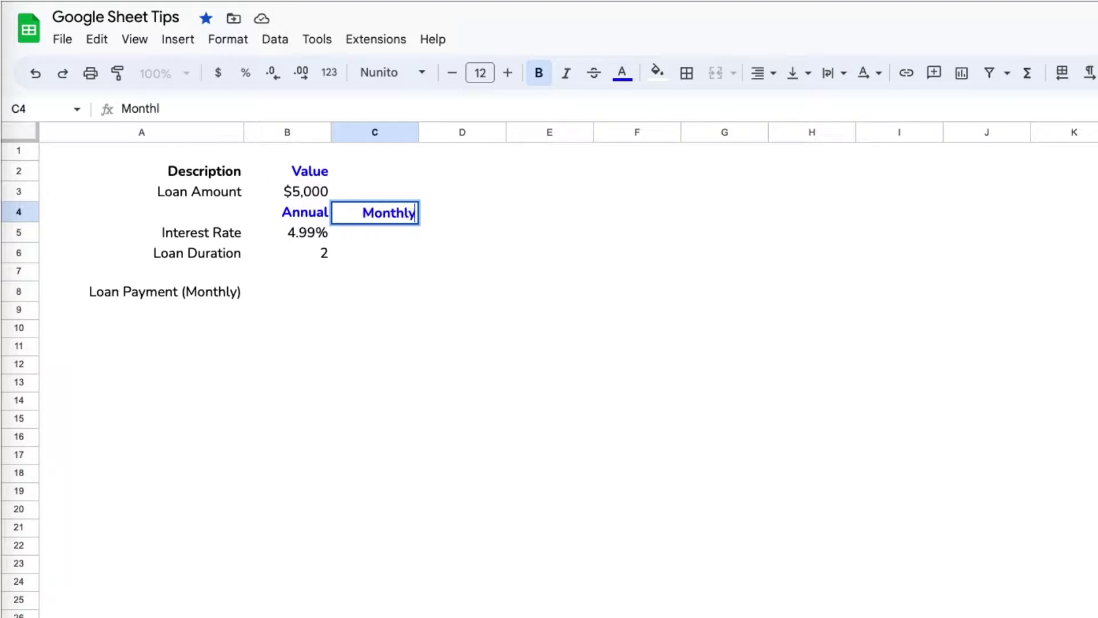
{"action": "key", "text": "Return"}
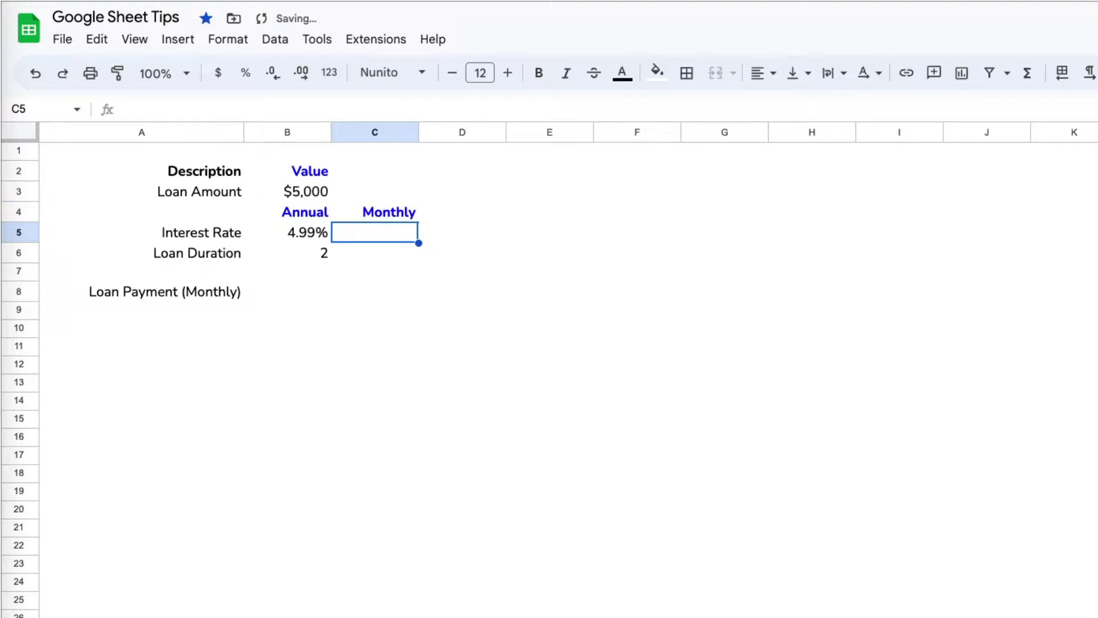
Compute the 0.42% monthly interest rate in C5 with =B5/12
{"action": "type", "text": "="}
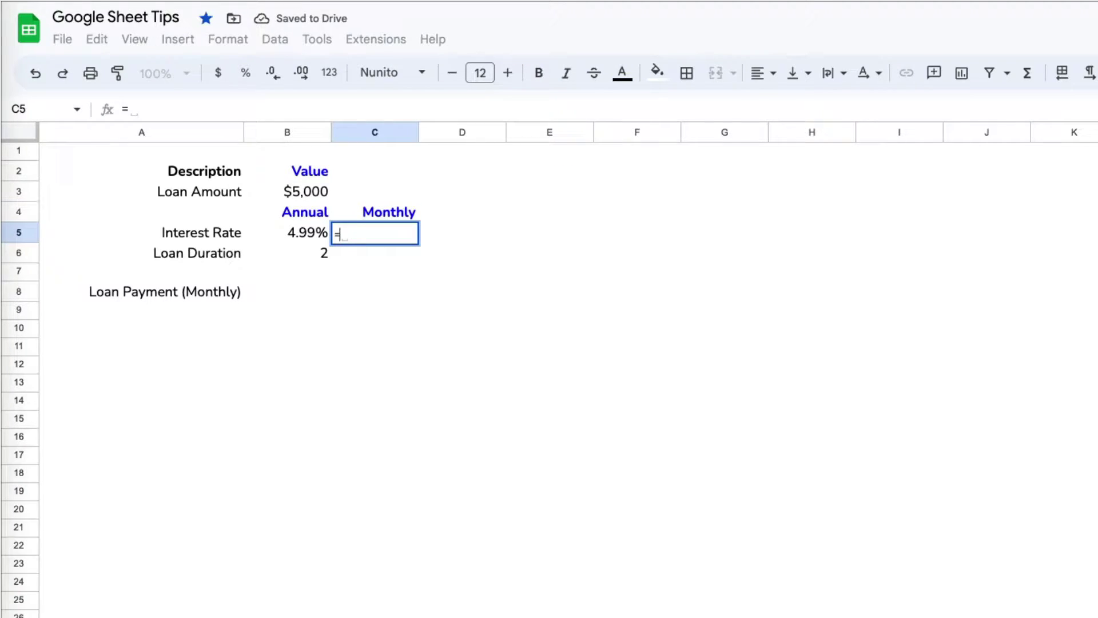
{"action": "left_click", "coordinate": [287, 232]}
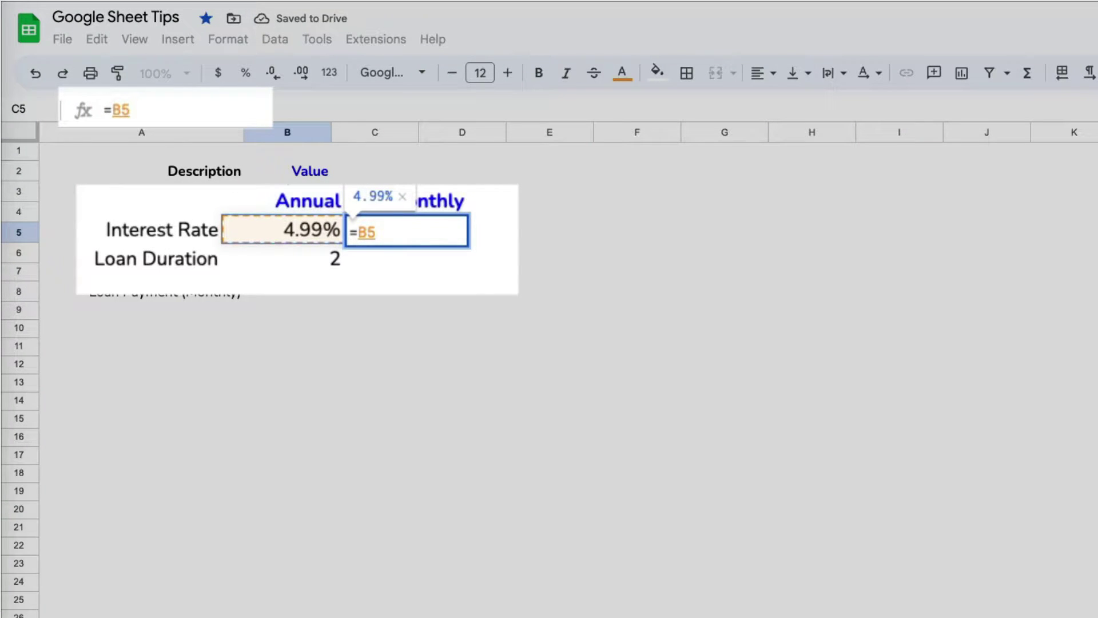
{"action": "type", "text": "/"}
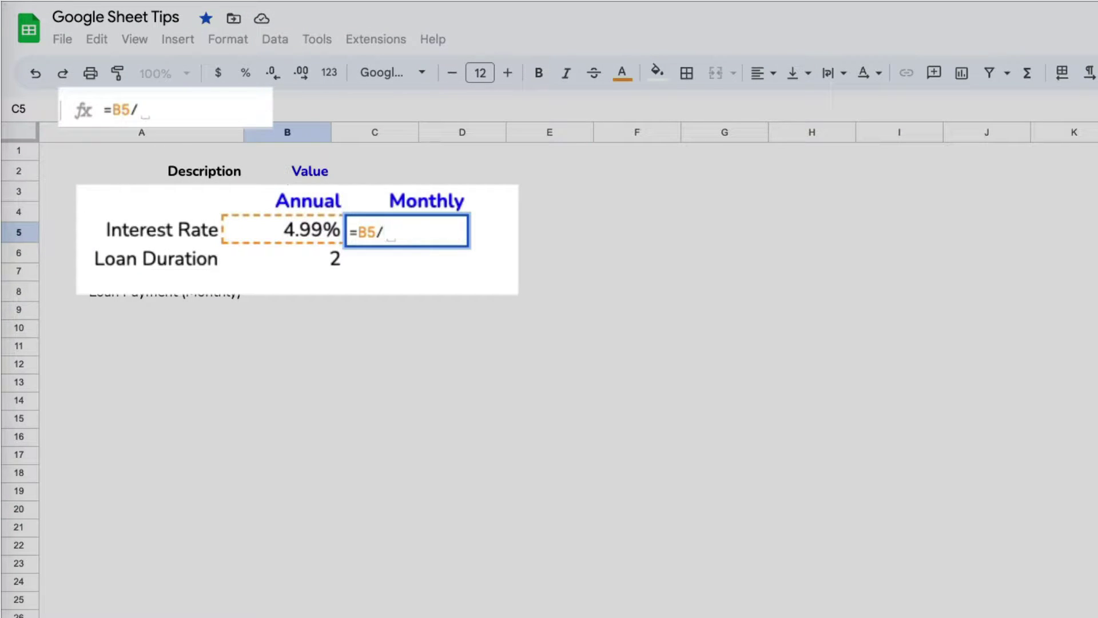
{"action": "type", "text": "12"}
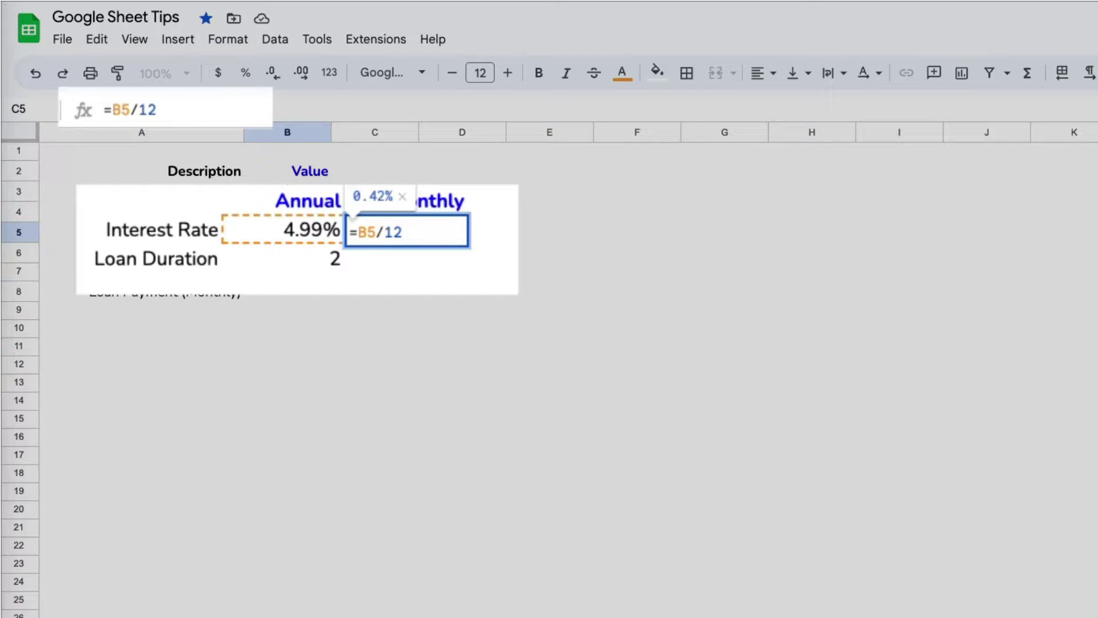
{"action": "key", "text": "Return"}
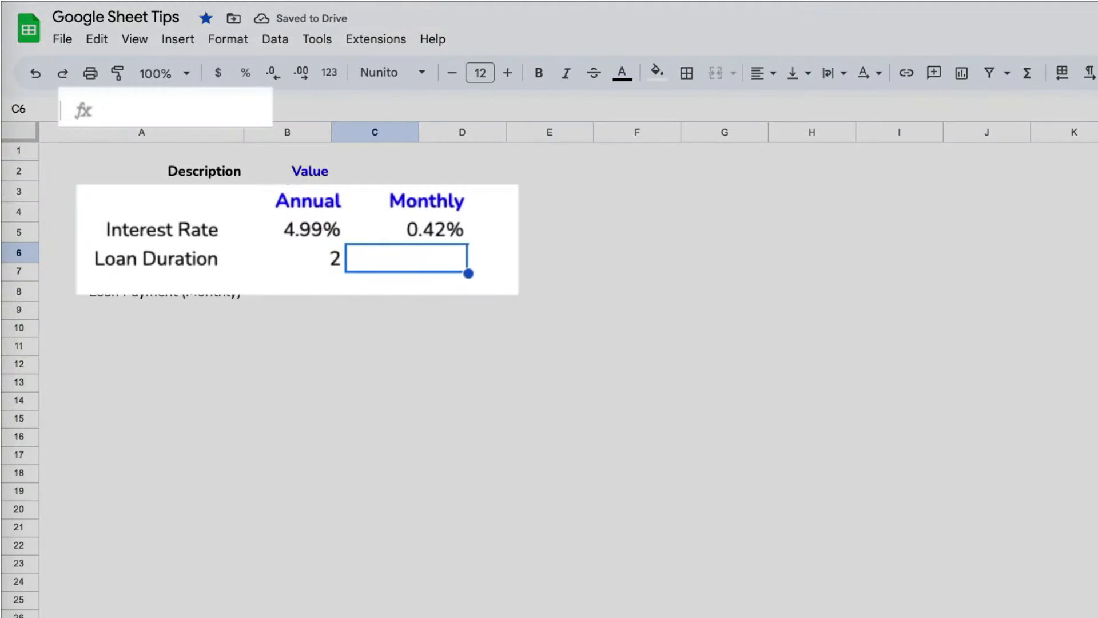
Convert the duration to 24 months with =B6*12, then start =pmt in C8
{"action": "type", "text": "="}
{"action": "key", "text": "Left"}
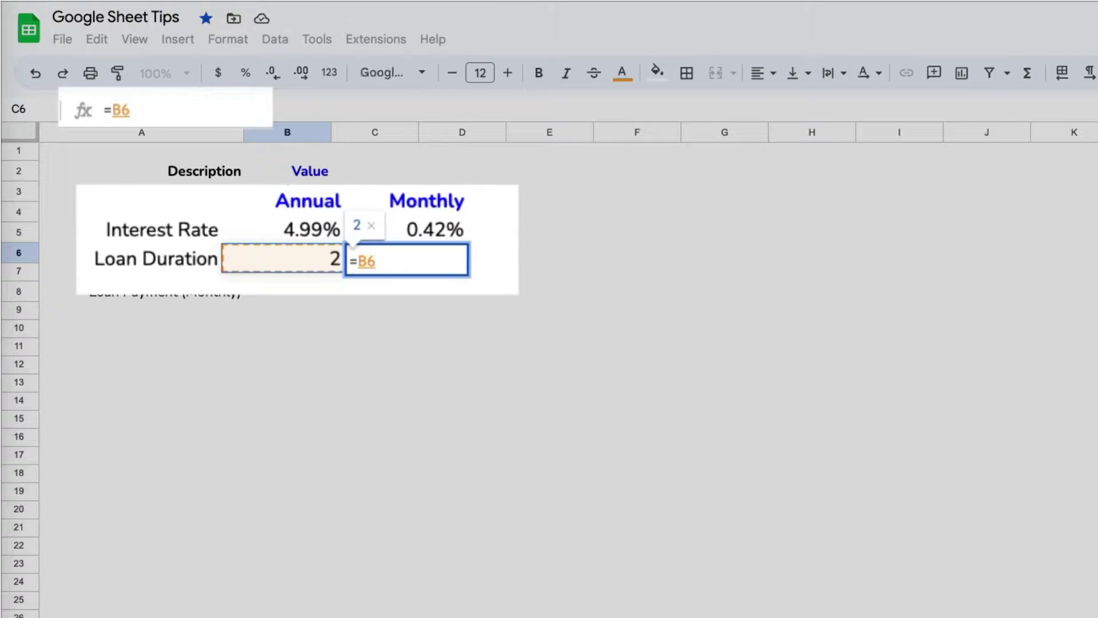
{"action": "type", "text": "*12"}
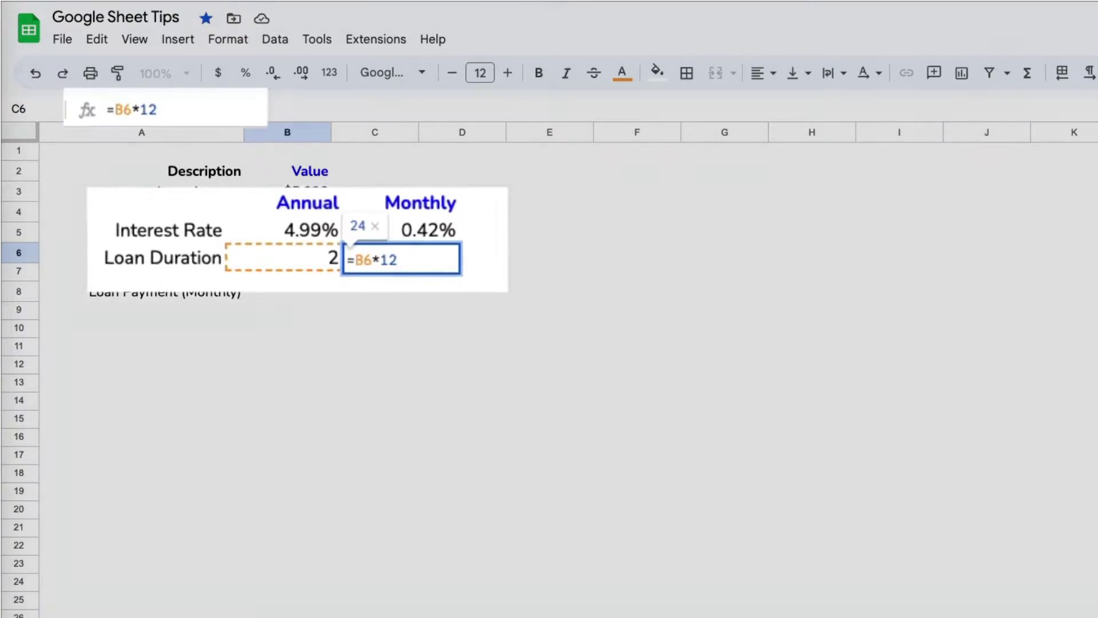
{"action": "left_click", "coordinate": [374, 292]}
{"action": "type", "text": "=p"}
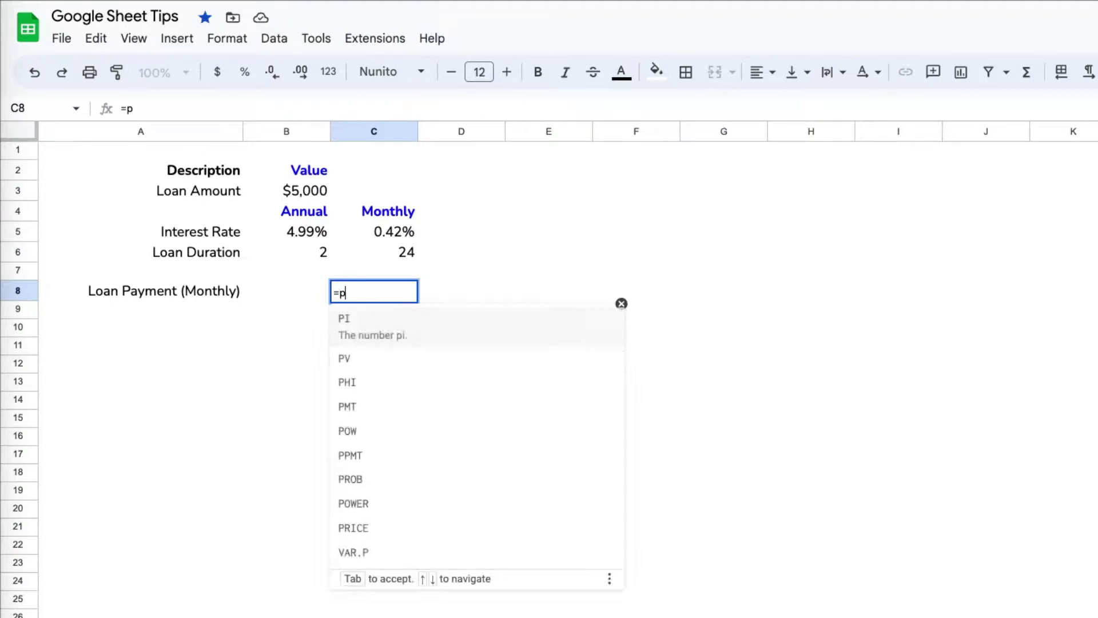
{"action": "type", "text": "mt"}
Insert the PMT function into C8 and scroll its help for the syntax
{"action": "left_click", "coordinate": [347, 325]}
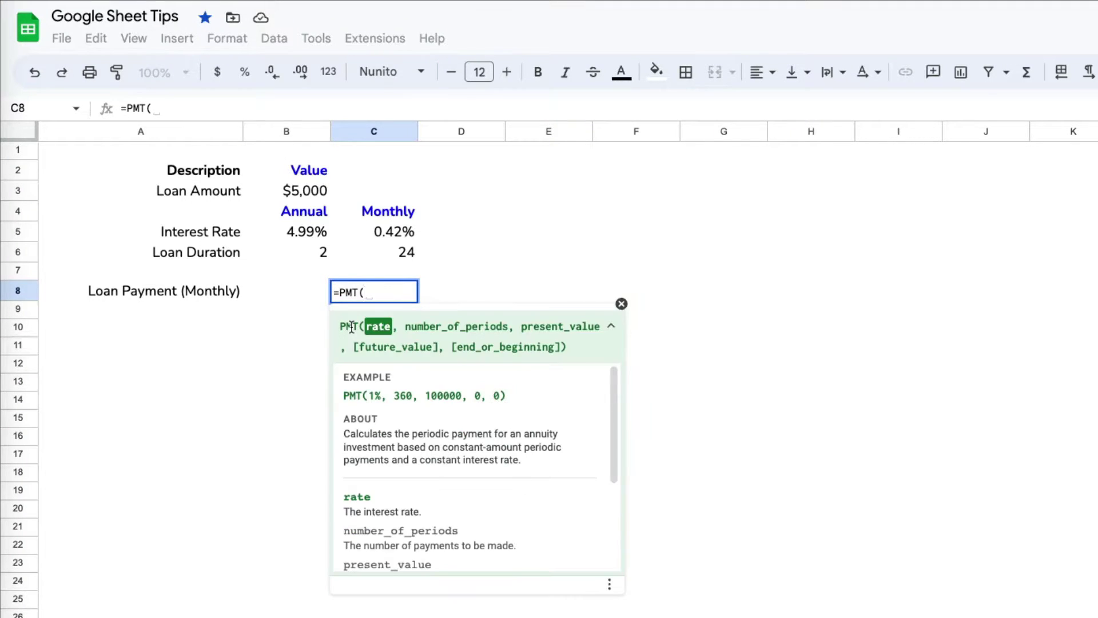
{"action": "scroll", "coordinate": [413, 403], "scroll_direction": "down", "scroll_amount": 3}
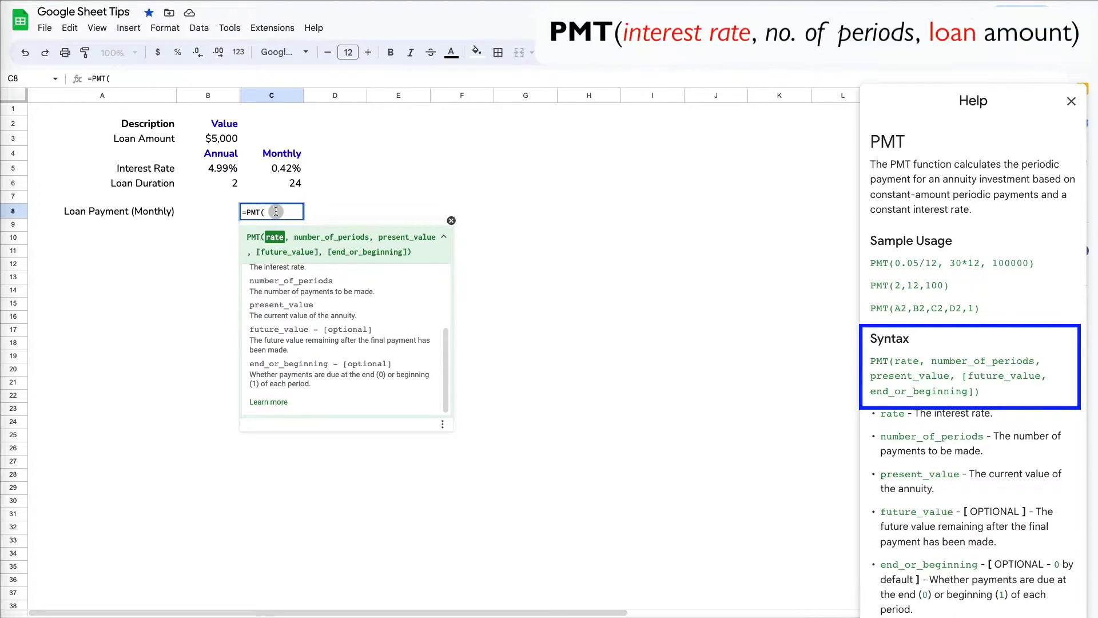
Build =PMT(C5,C6,B3) in C8 from the monthly rate, 24 periods and loan amount
{"action": "left_click", "coordinate": [282, 171]}
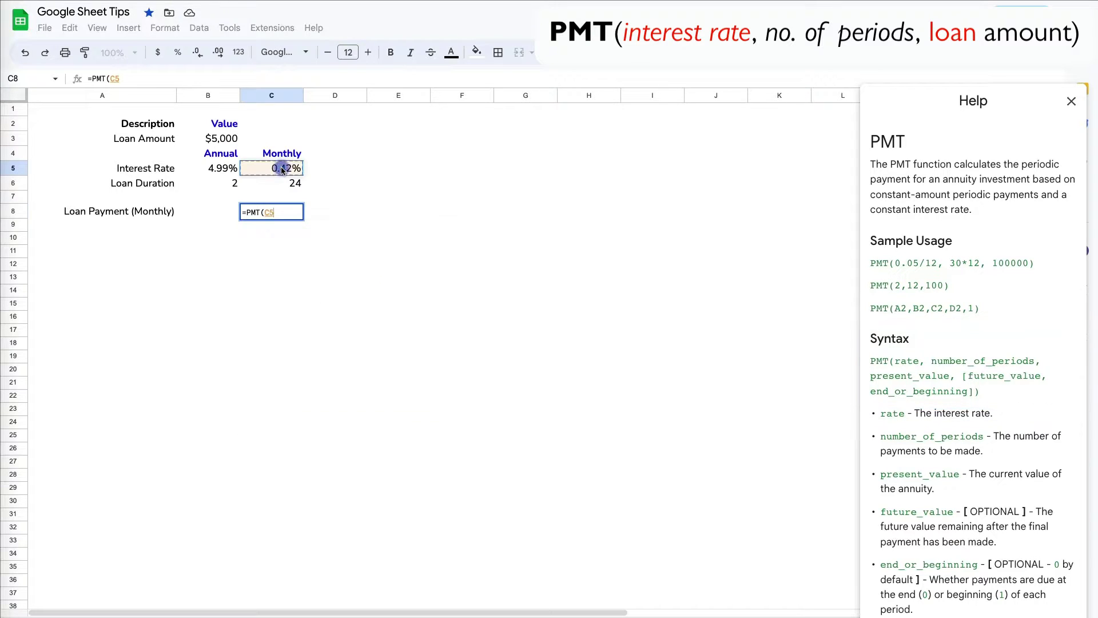
{"action": "type", "text": ","}
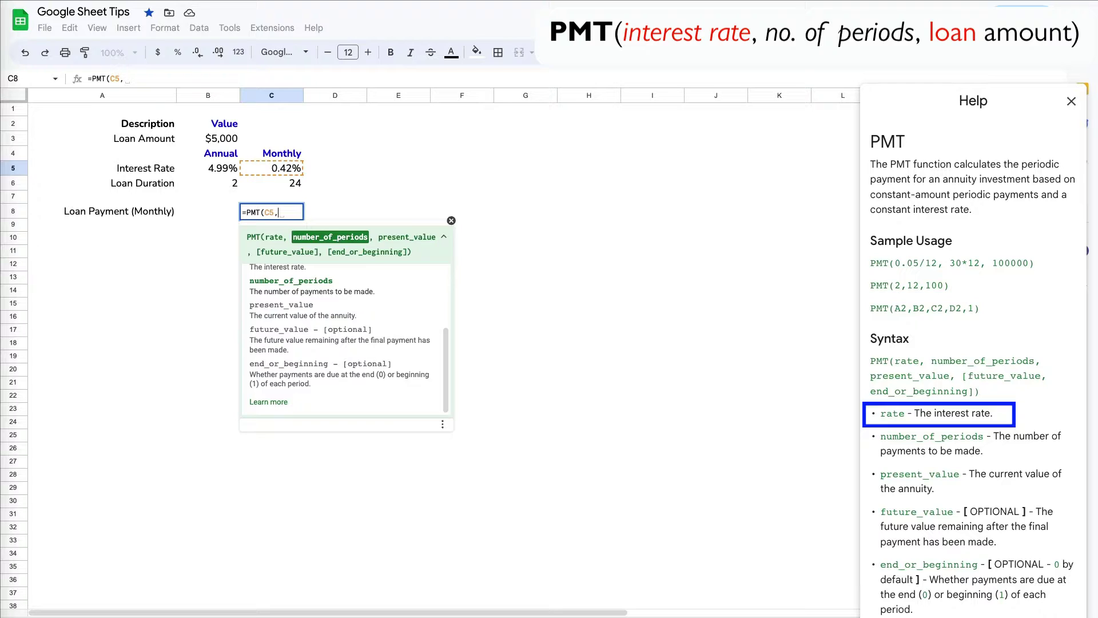
{"action": "left_click", "coordinate": [286, 184]}
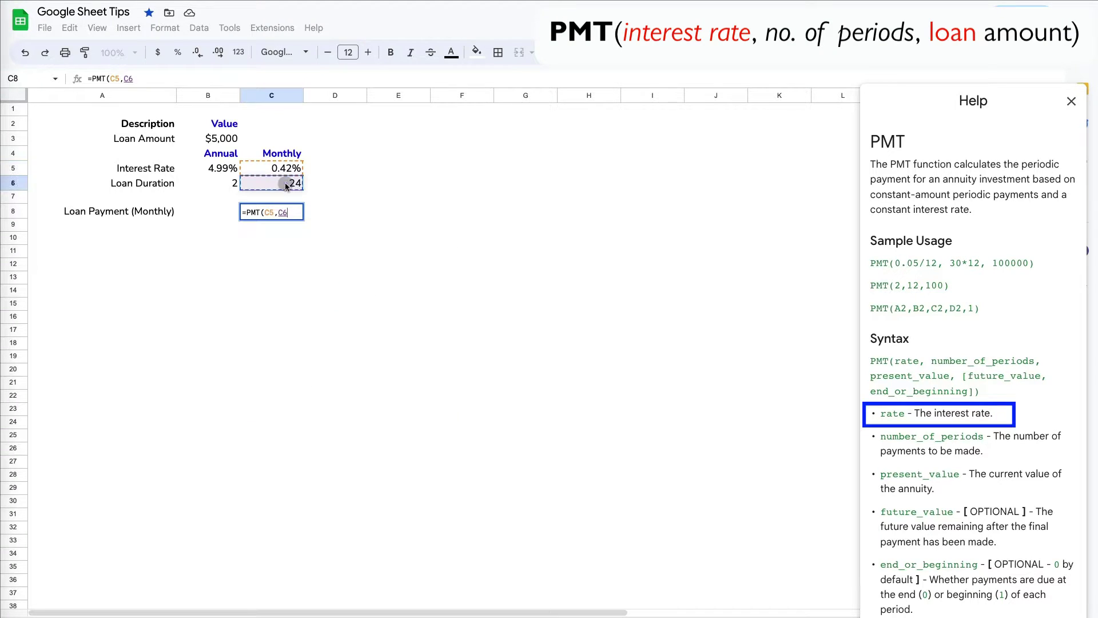
{"action": "type", "text": ","}
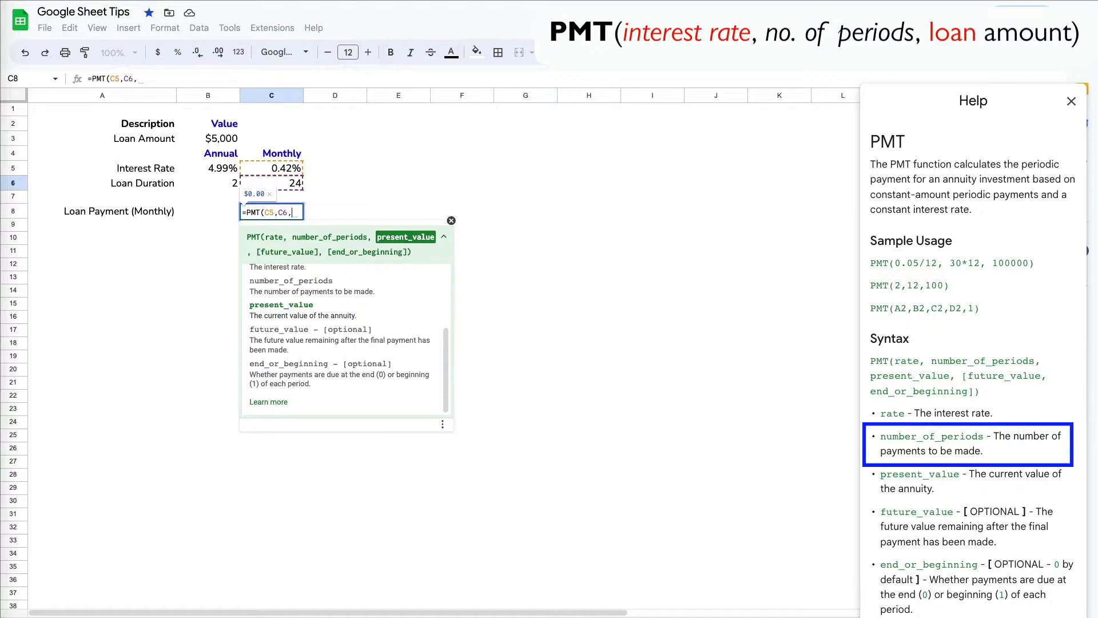
{"action": "left_click", "coordinate": [228, 140]}
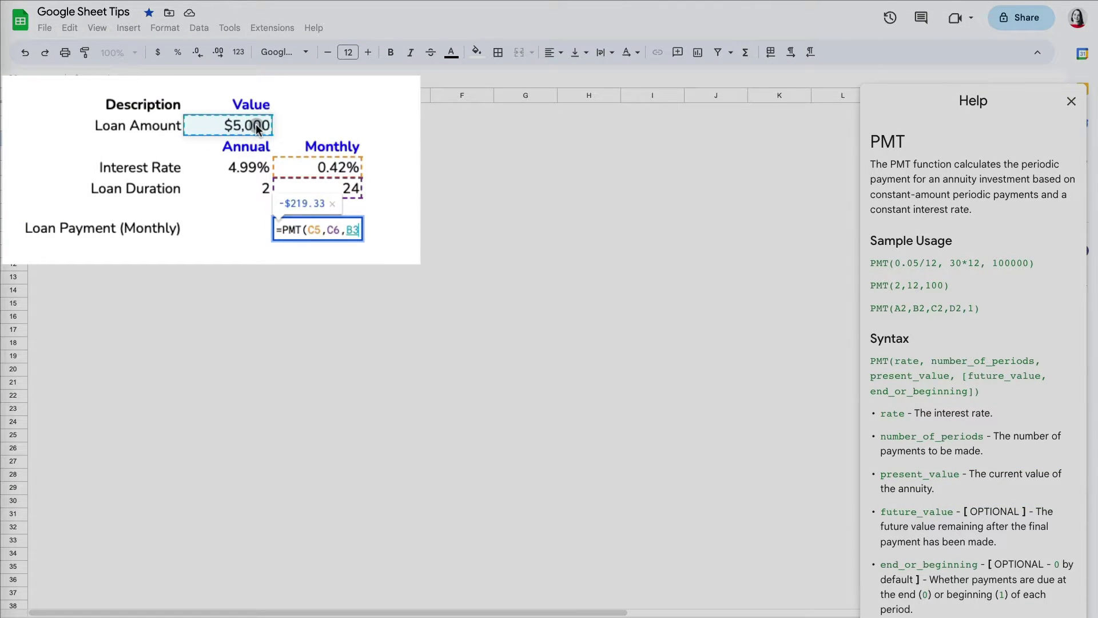
{"action": "type", "text": ")"}
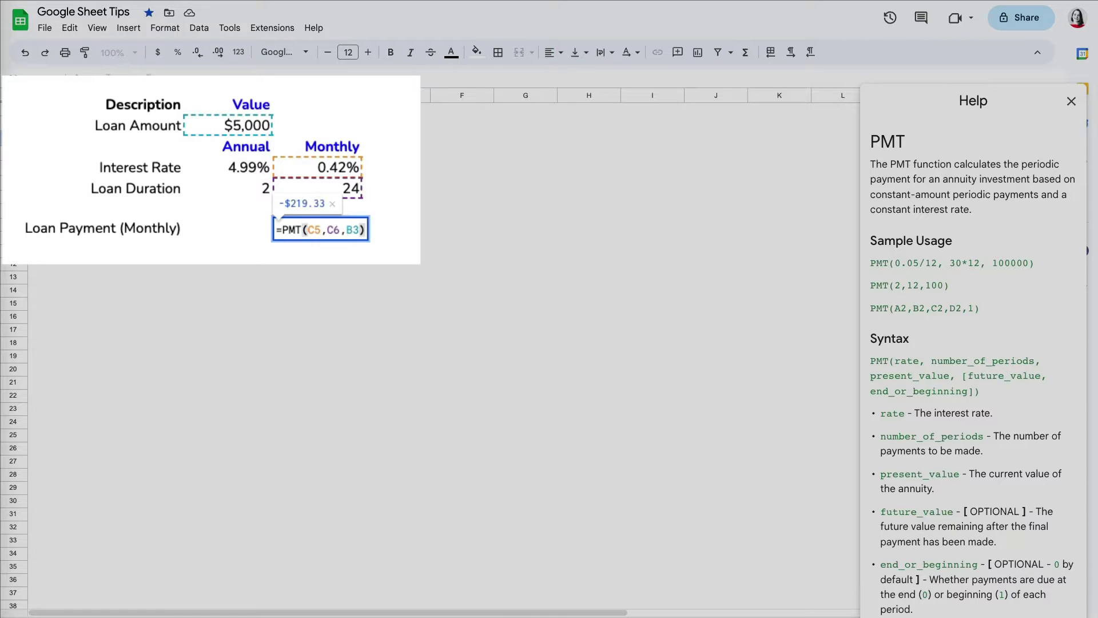
{"action": "key", "text": "Return"}
Add a minus sign to C8's formula so the $219.33 payment shows positive
{"action": "key", "text": "Up"}
{"action": "left_click", "coordinate": [139, 78]}
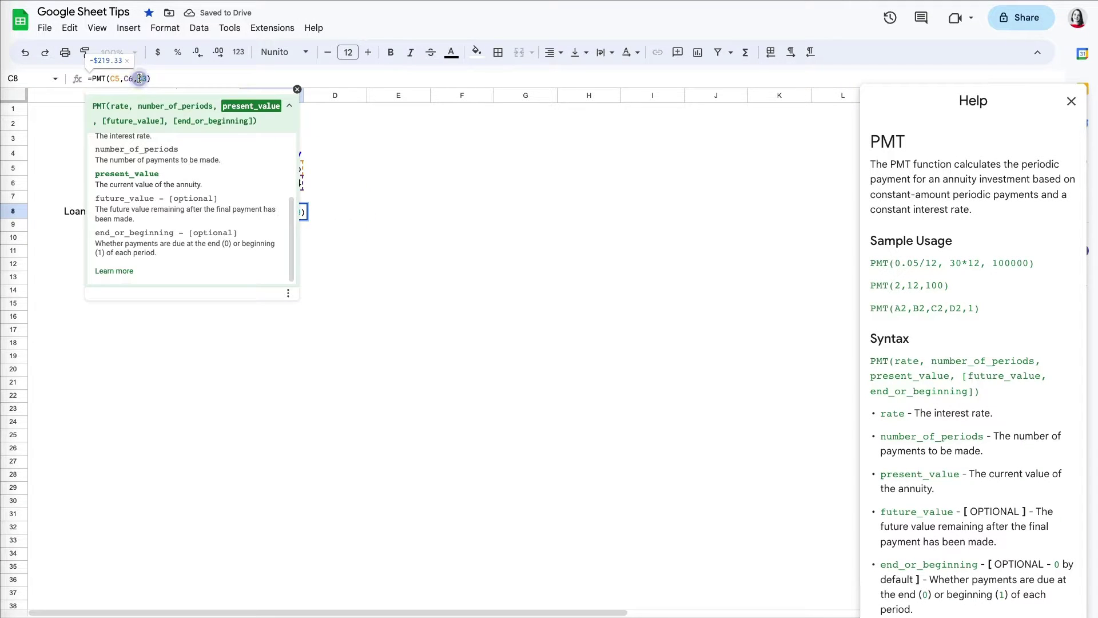
{"action": "type", "text": "-"}
{"action": "key", "text": "Return"}
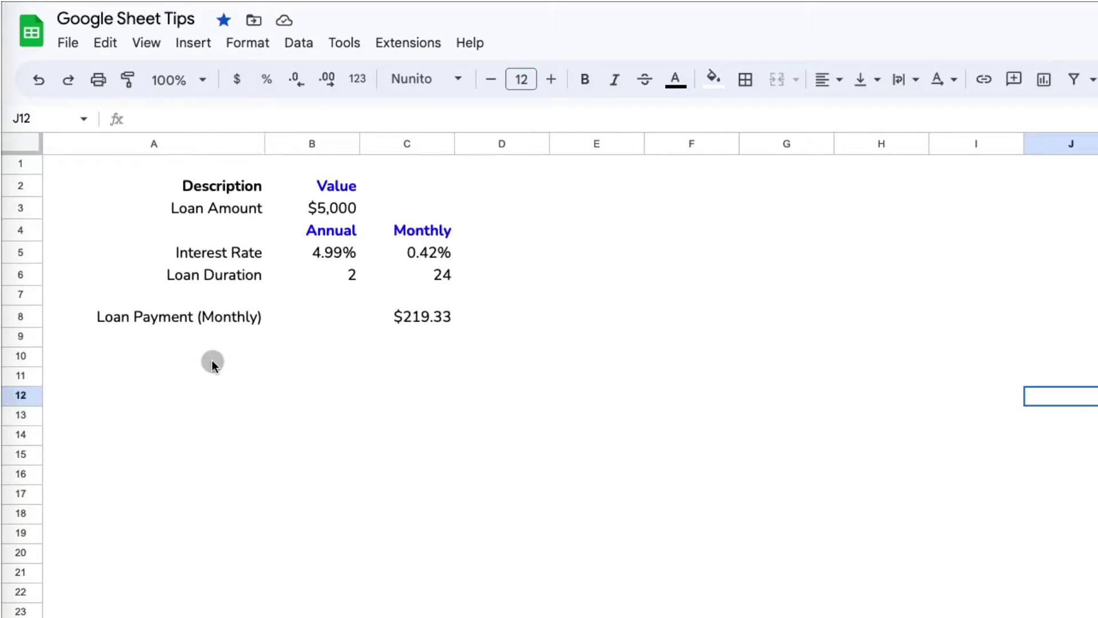
Type schedule headers No, Date, Beg. Balance and Payment across row 10
{"action": "left_click", "coordinate": [141, 240]}
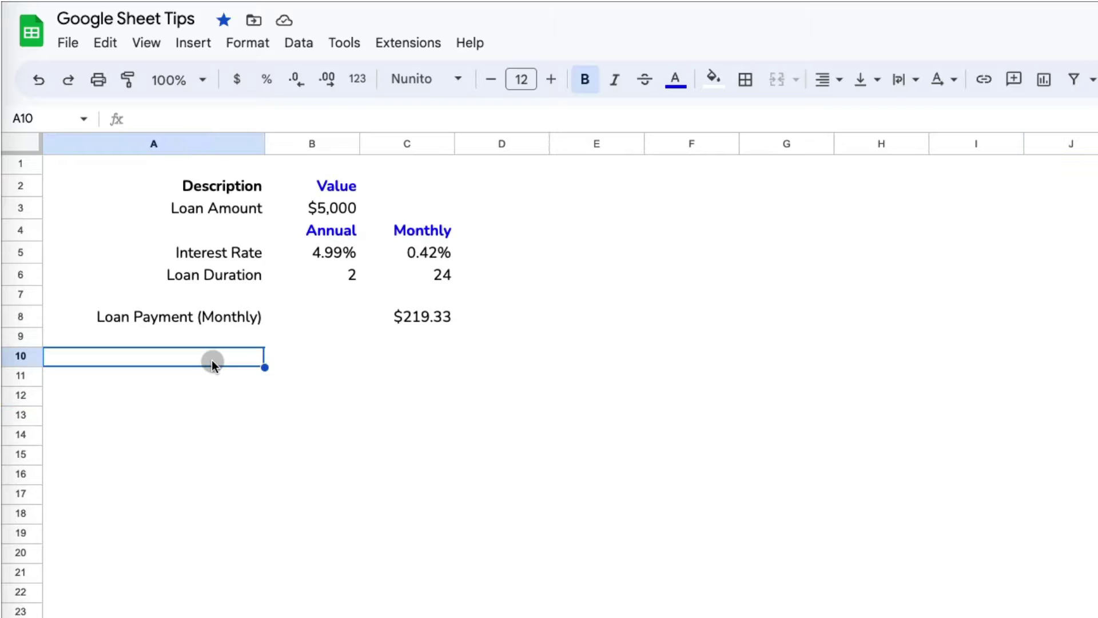
{"action": "type", "text": "No"}
{"action": "key", "text": "Tab"}
{"action": "type", "text": "Date"}
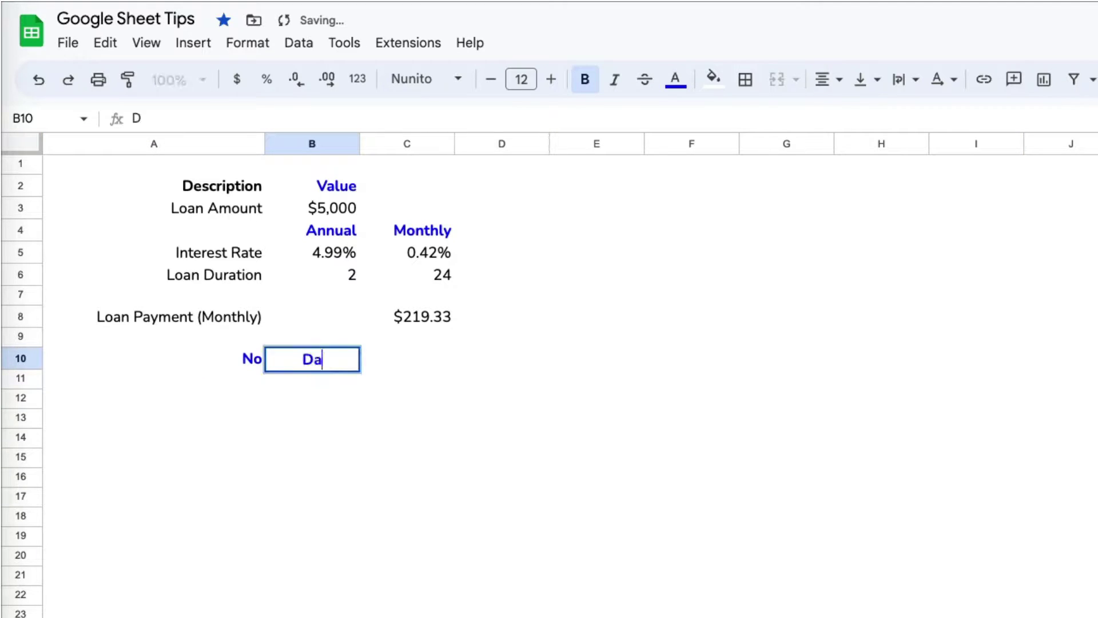
{"action": "key", "text": "Tab"}
{"action": "type", "text": "Beg. Balance"}
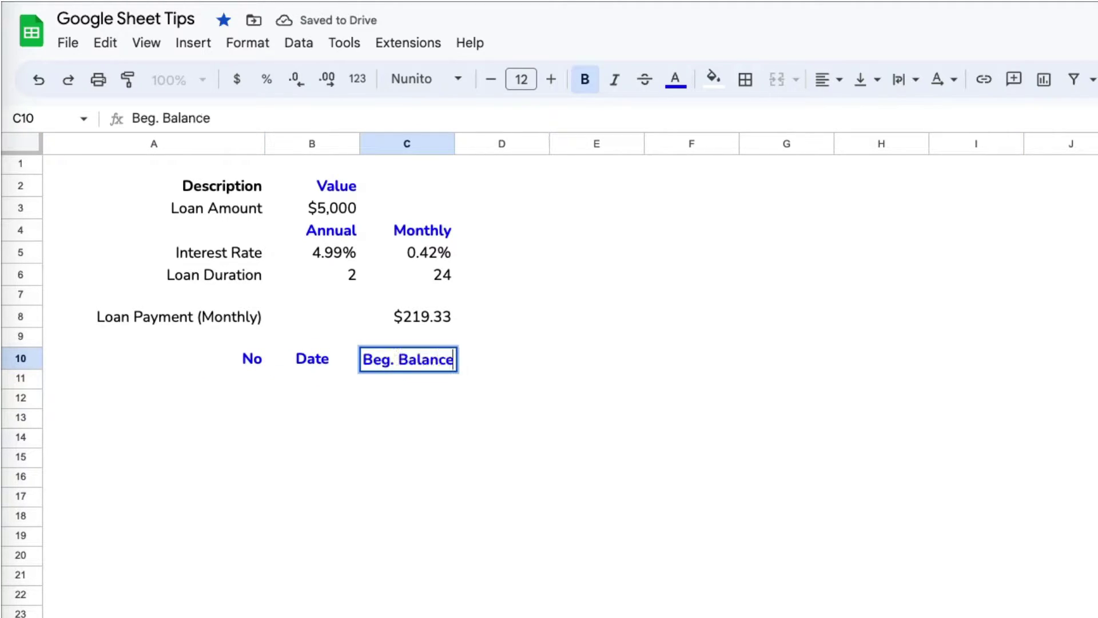
{"action": "key", "text": "Tab"}
{"action": "type", "text": "Payment"}
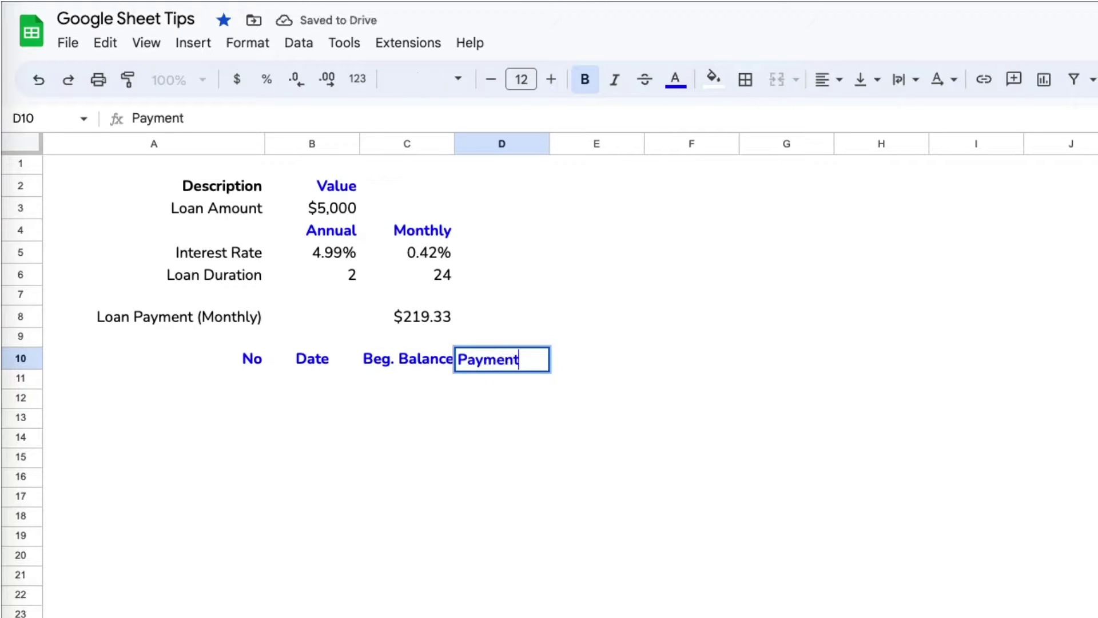
{"action": "key", "text": "Tab"}
Continue row 10 with Principal, Interest, End Balance and Cumulative Interest headers
{"action": "type", "text": "Principal"}
{"action": "key", "text": "Tab"}
{"action": "type", "text": "I"}
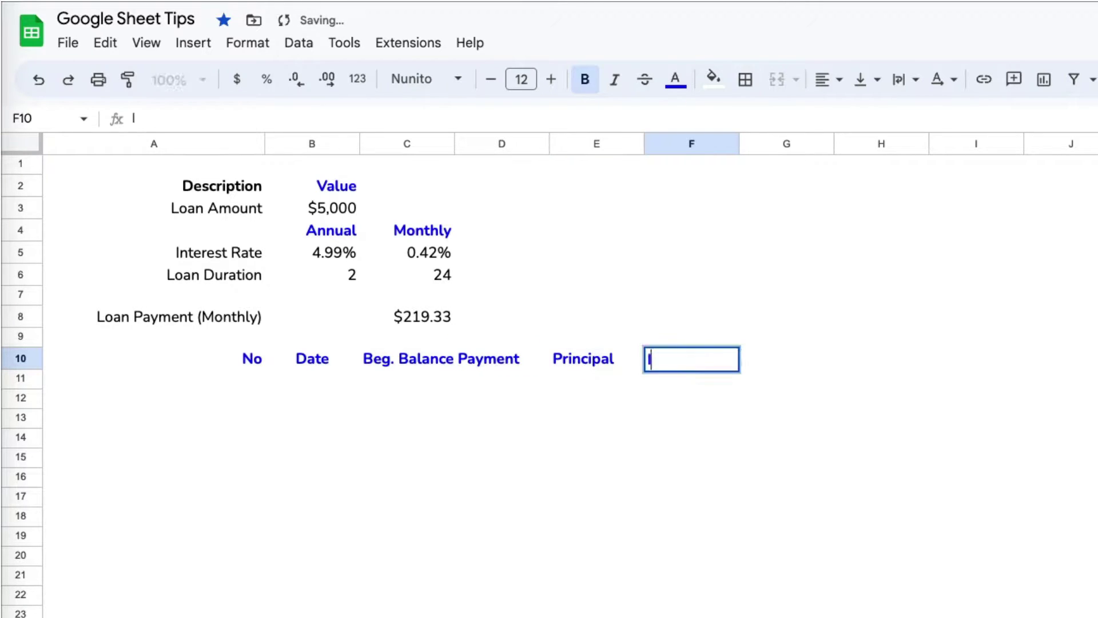
{"action": "type", "text": "nterest"}
{"action": "key", "text": "Tab"}
{"action": "type", "text": "End Balance"}
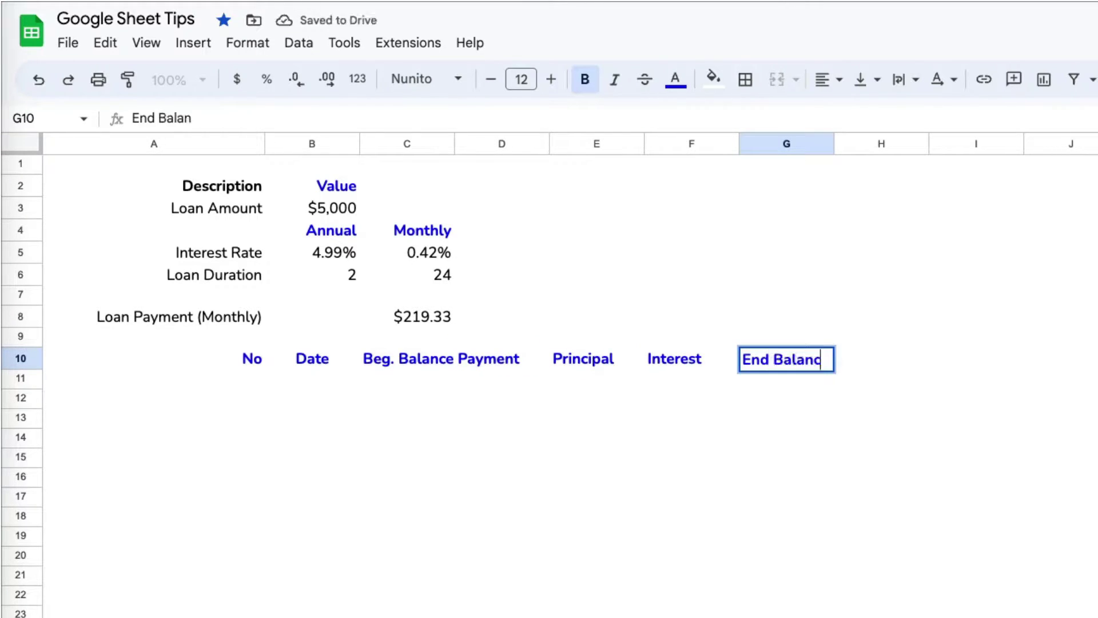
{"action": "key", "text": "Tab"}
{"action": "key", "text": "Tab"}
{"action": "type", "text": "Cumulative"}
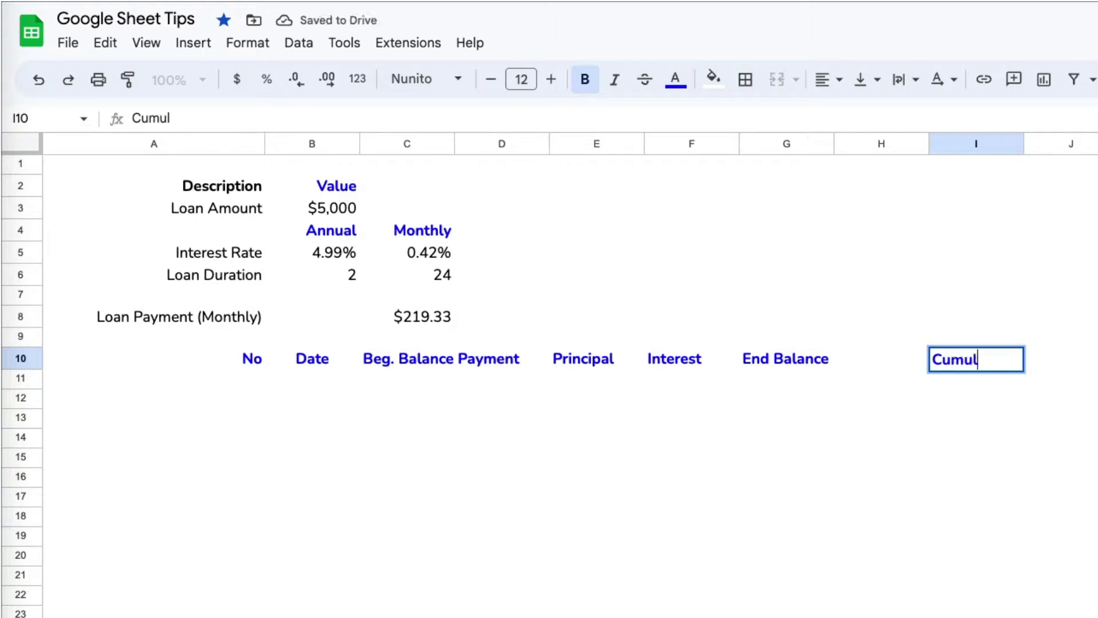
{"action": "type", "text": " Interest"}
{"action": "key", "text": "Return"}
Enter 1 and 2 under No and drag them down to number payments 1–24
{"action": "type", "text": "1"}
{"action": "key", "text": "Return"}
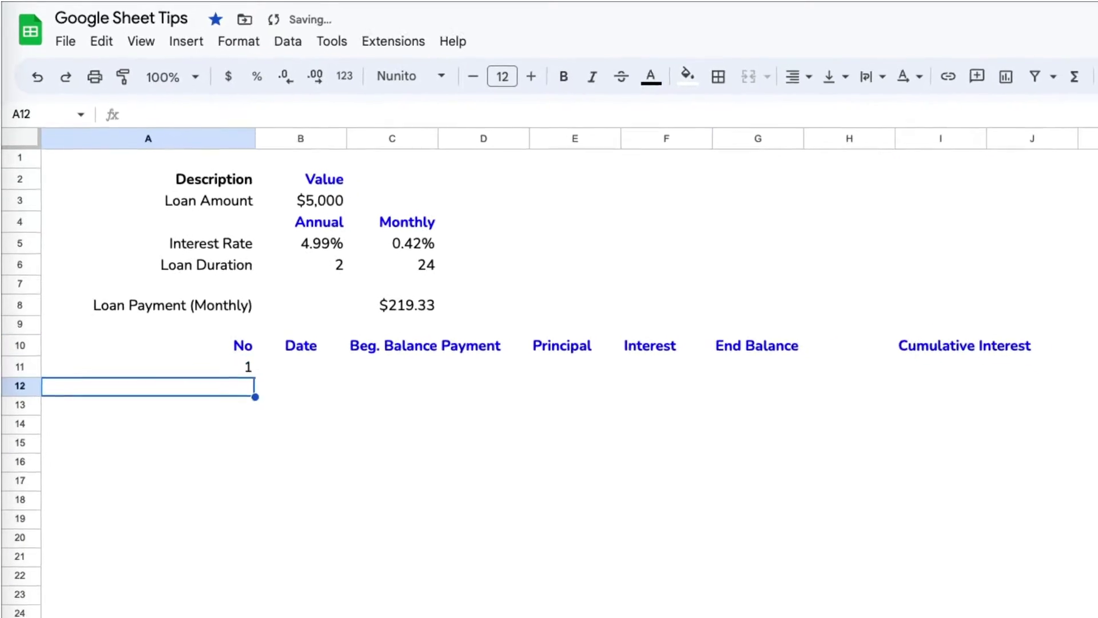
{"action": "type", "text": "2"}
{"action": "key", "text": "Return"}
{"action": "left_click_drag", "start_coordinate": [168, 260], "coordinate": [166, 562]}
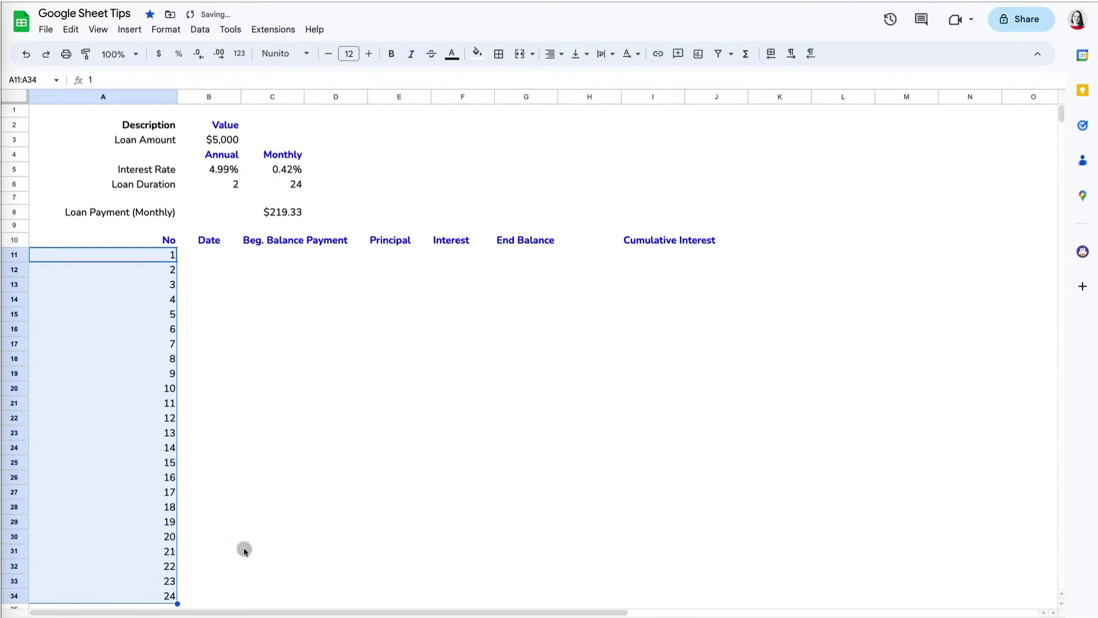
Enter the starting date 8/2023 in B11
{"action": "left_click", "coordinate": [209, 261]}
{"action": "type", "text": "8"}
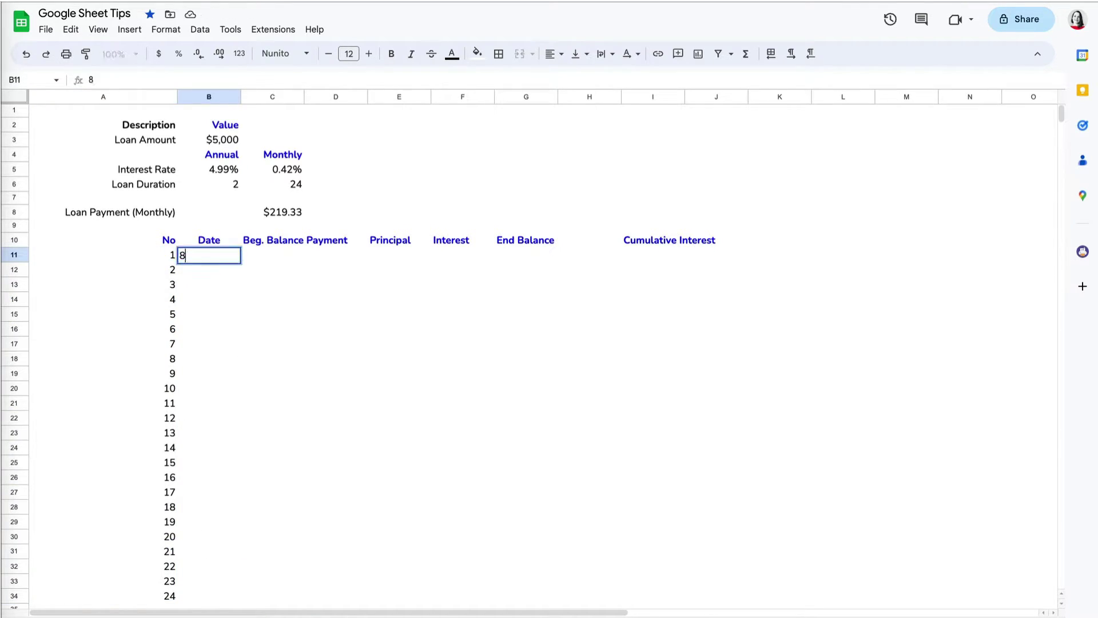
{"action": "type", "text": "/2023"}
{"action": "key", "text": "Return"}
Fill B12 down with =EDATE(B11, 1) to list monthly dates through Jul 2025
{"action": "type", "text": "="}
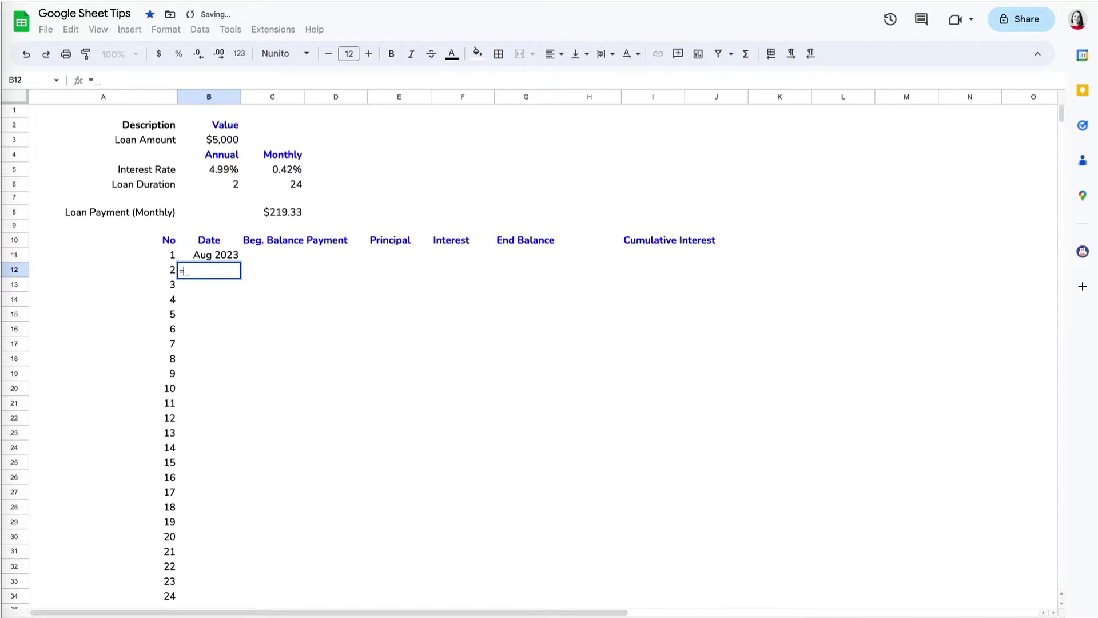
{"action": "type", "text": "edate"}
{"action": "key", "text": "Tab"}
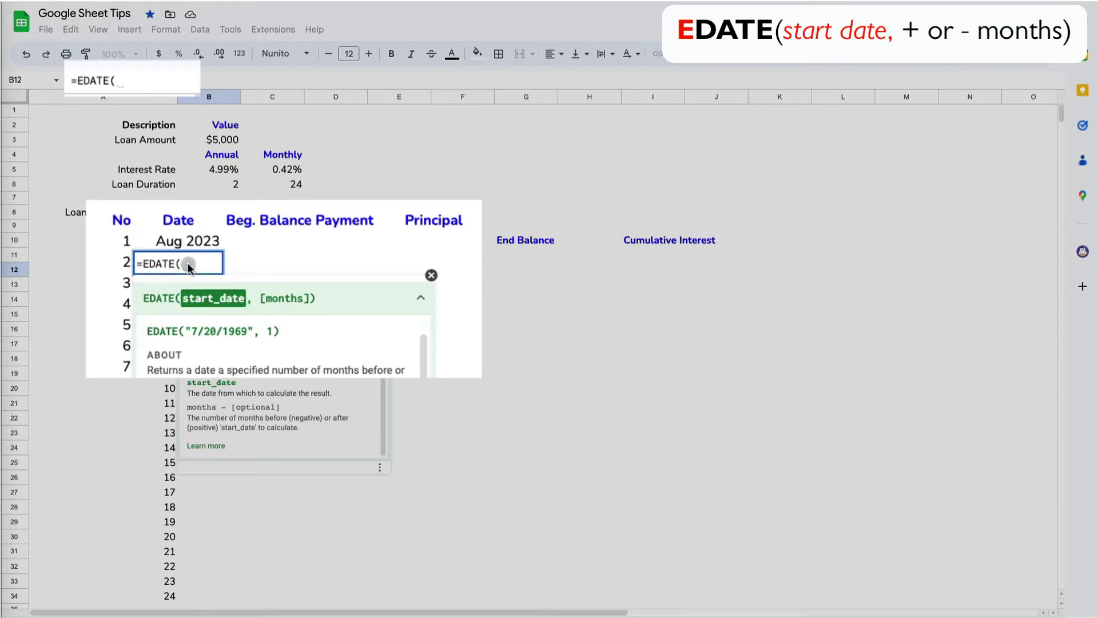
{"action": "left_click", "coordinate": [203, 249]}
{"action": "type", "text": ", 1)"}
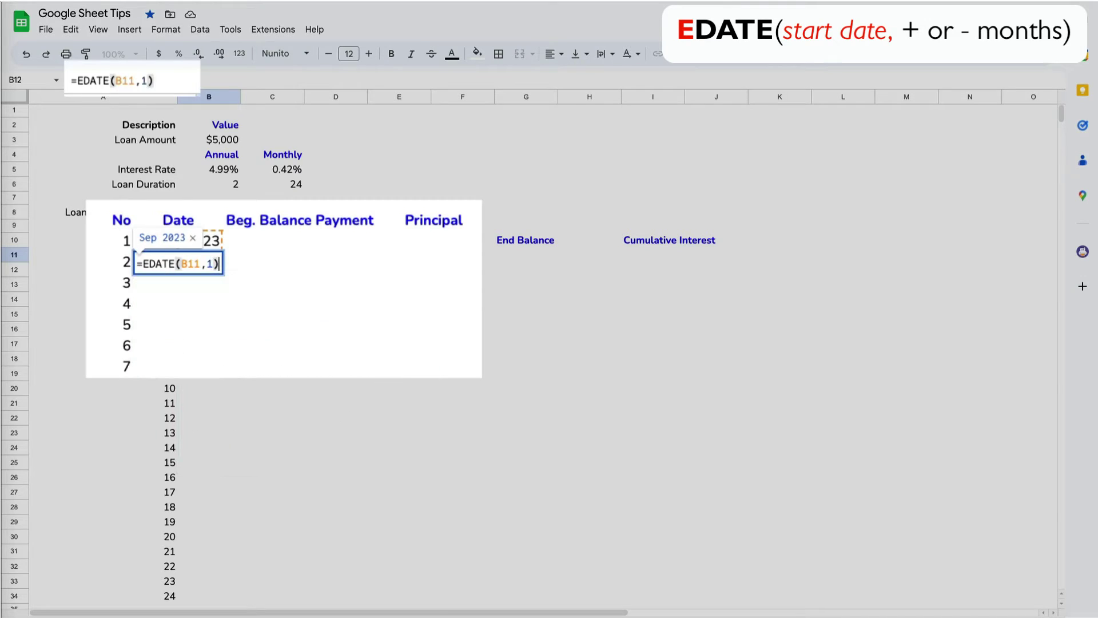
{"action": "key", "text": "Return"}
{"action": "left_click", "coordinate": [218, 267]}
{"action": "double_click", "coordinate": [219, 273]}
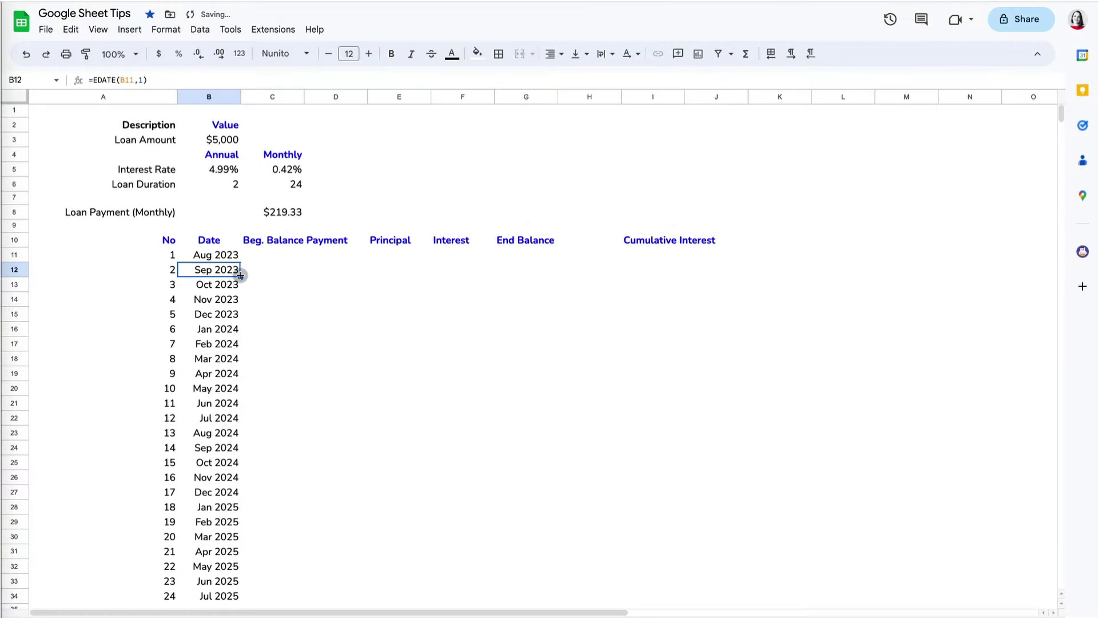
{"action": "left_click", "coordinate": [280, 254]}
Set C11 to =B3 ($5,000 balance) and D11 to =C8 ($219.33 payment)
{"action": "type", "text": "="}
{"action": "left_click", "coordinate": [227, 143]}
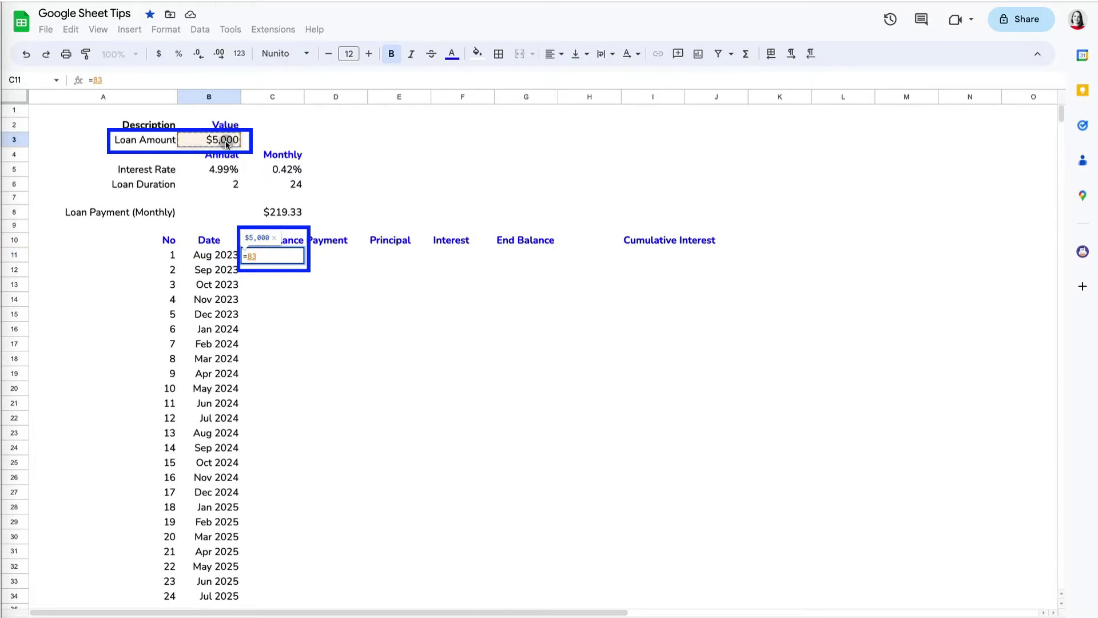
{"action": "key", "text": "Return"}
{"action": "left_click", "coordinate": [333, 256]}
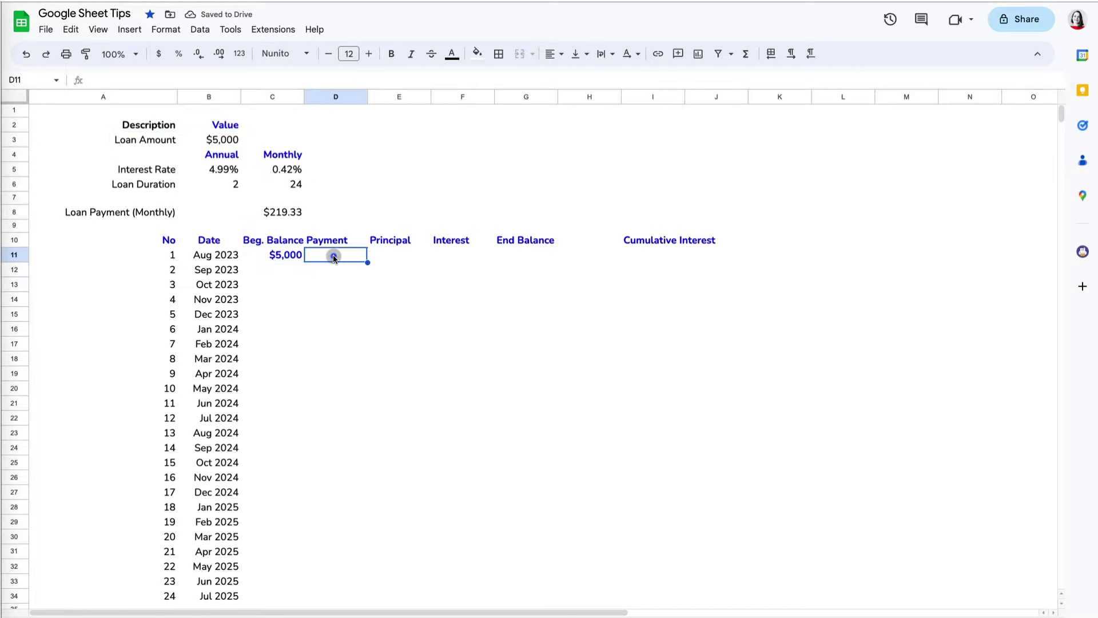
{"action": "type", "text": "="}
{"action": "left_click", "coordinate": [297, 214]}
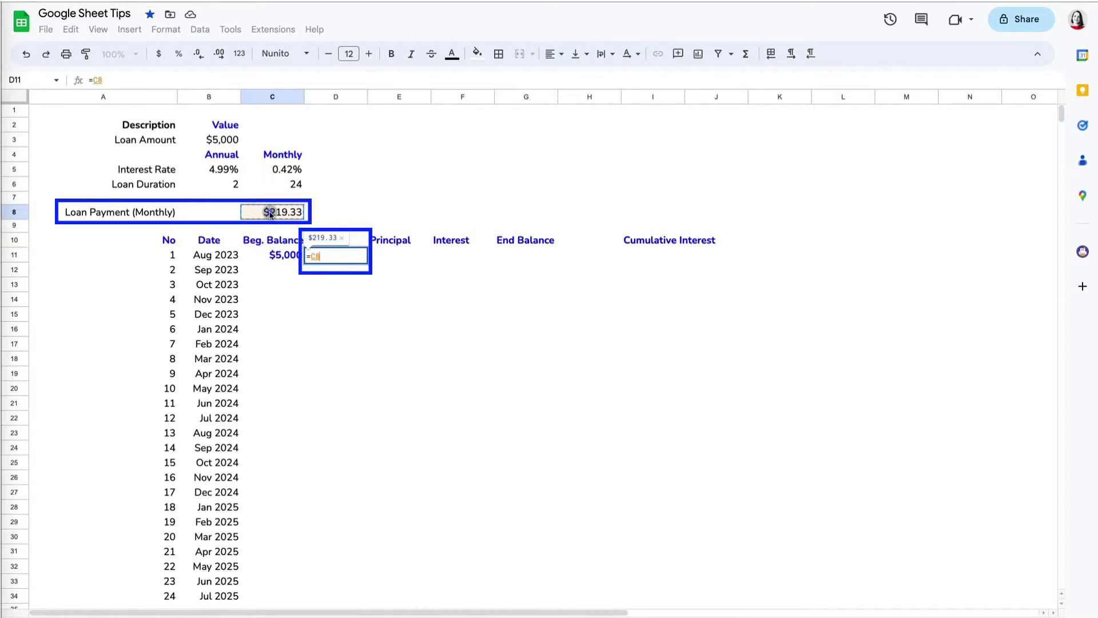
{"action": "key", "text": "Return"}
{"action": "left_click", "coordinate": [356, 256]}
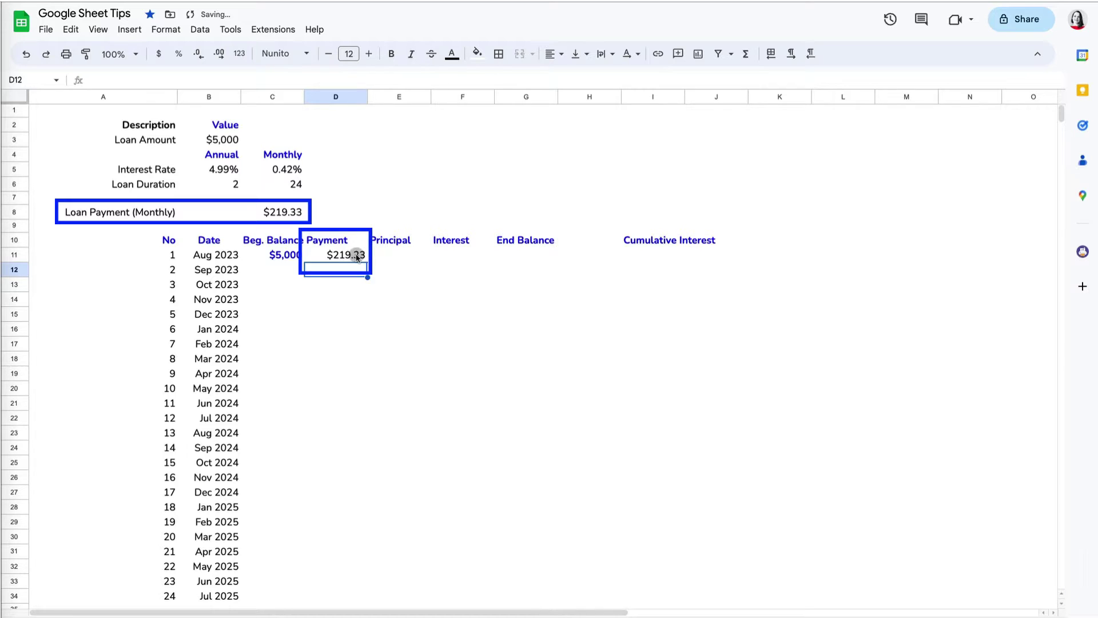
Enter =C11*$C$5 in F11 for $20.79 of first-month interest
{"action": "left_click", "coordinate": [461, 255]}
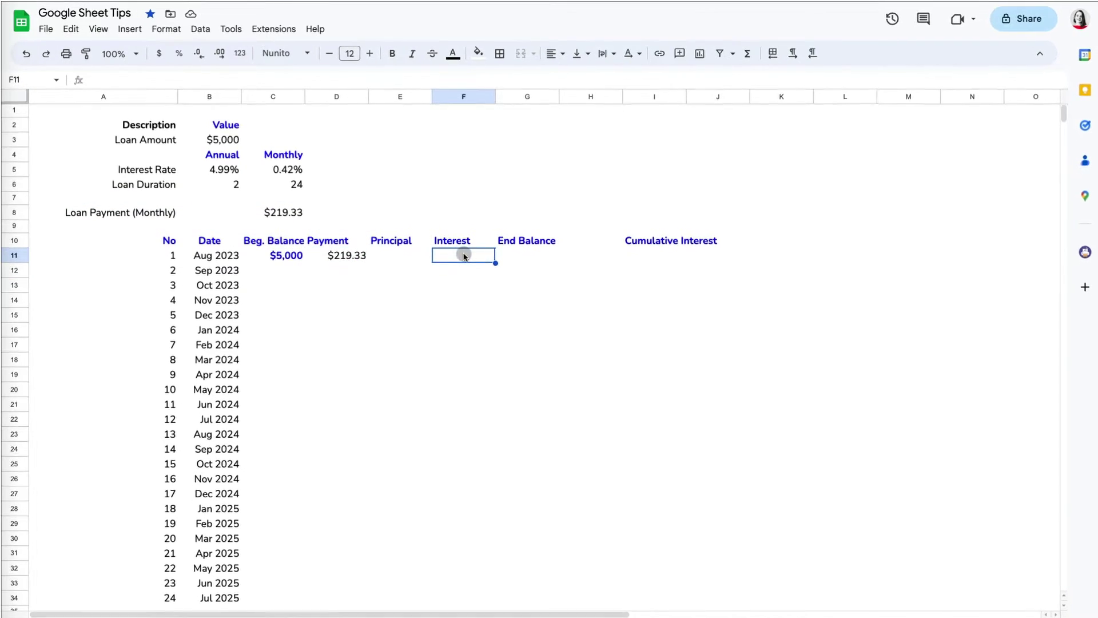
{"action": "type", "text": "="}
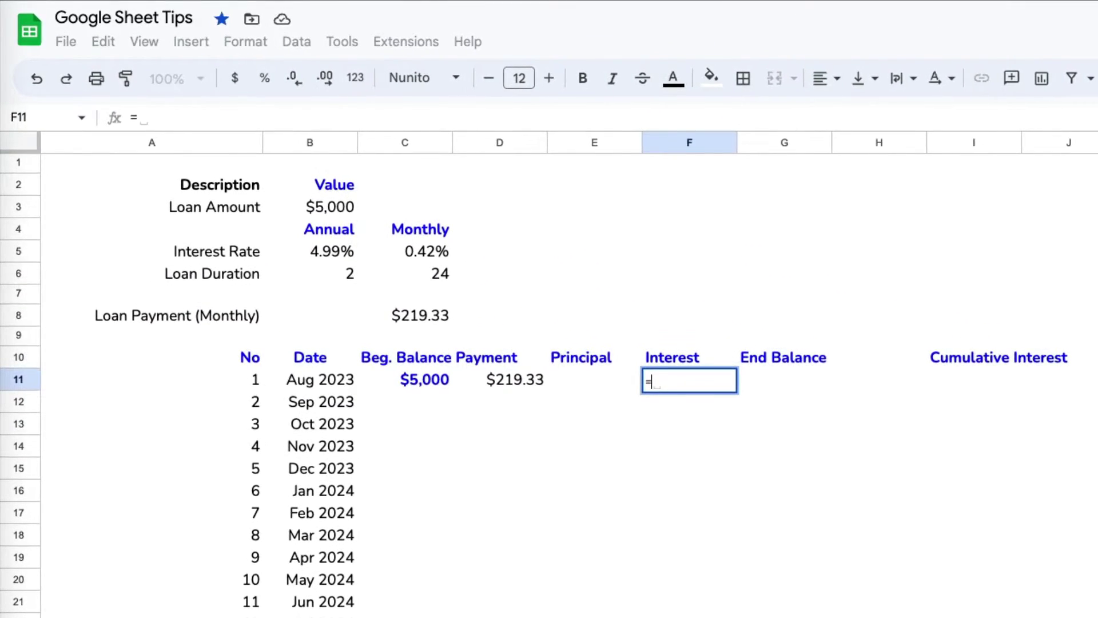
{"action": "left_click", "coordinate": [425, 382]}
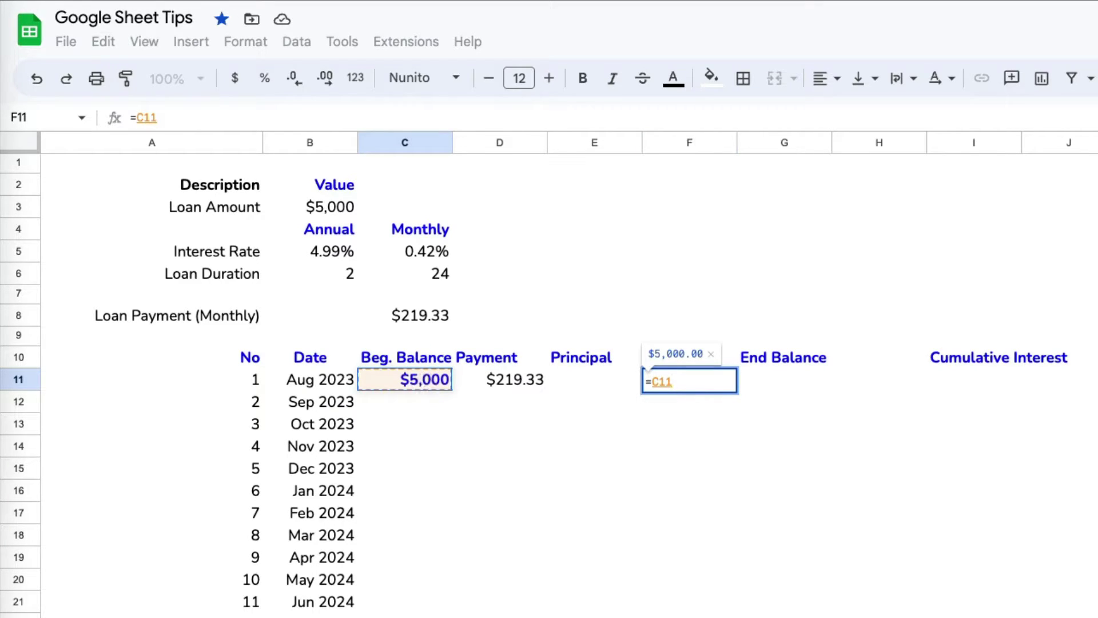
{"action": "type", "text": "*"}
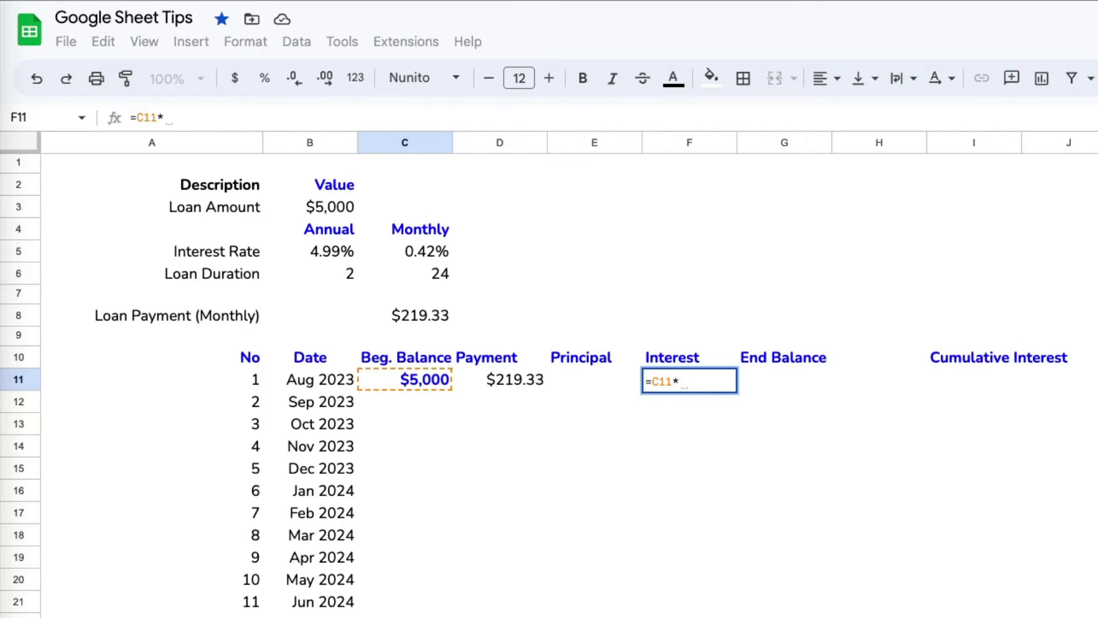
{"action": "left_click", "coordinate": [431, 252]}
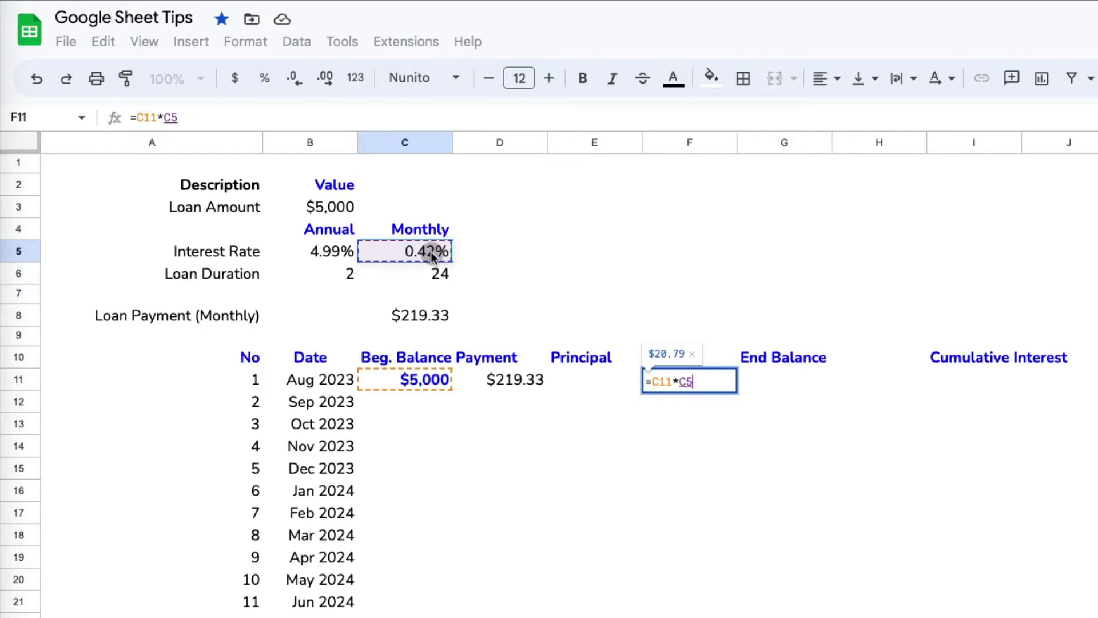
{"action": "key", "text": "F4"}
{"action": "key", "text": "Return"}
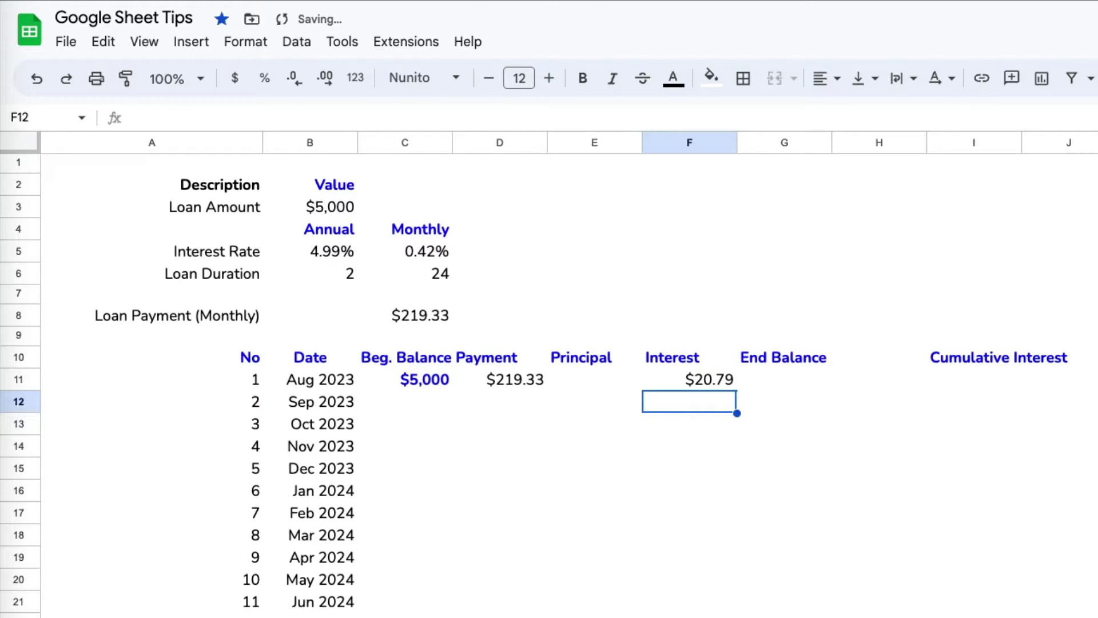
Compute the $198.54 principal in E11 with =D11-F11
{"action": "left_click", "coordinate": [616, 385]}
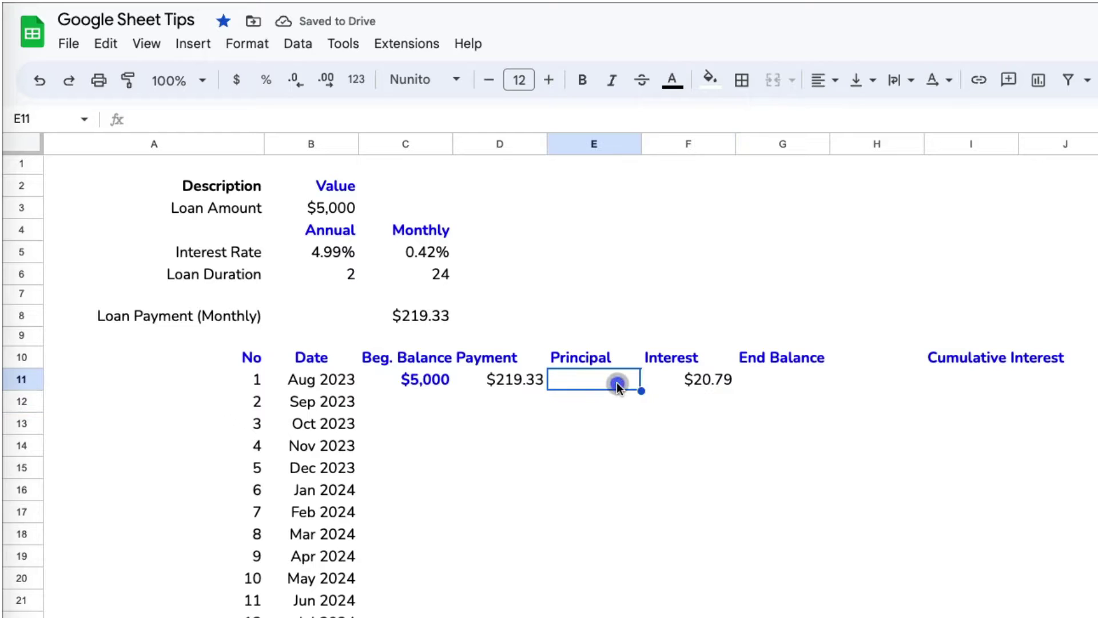
{"action": "type", "text": "="}
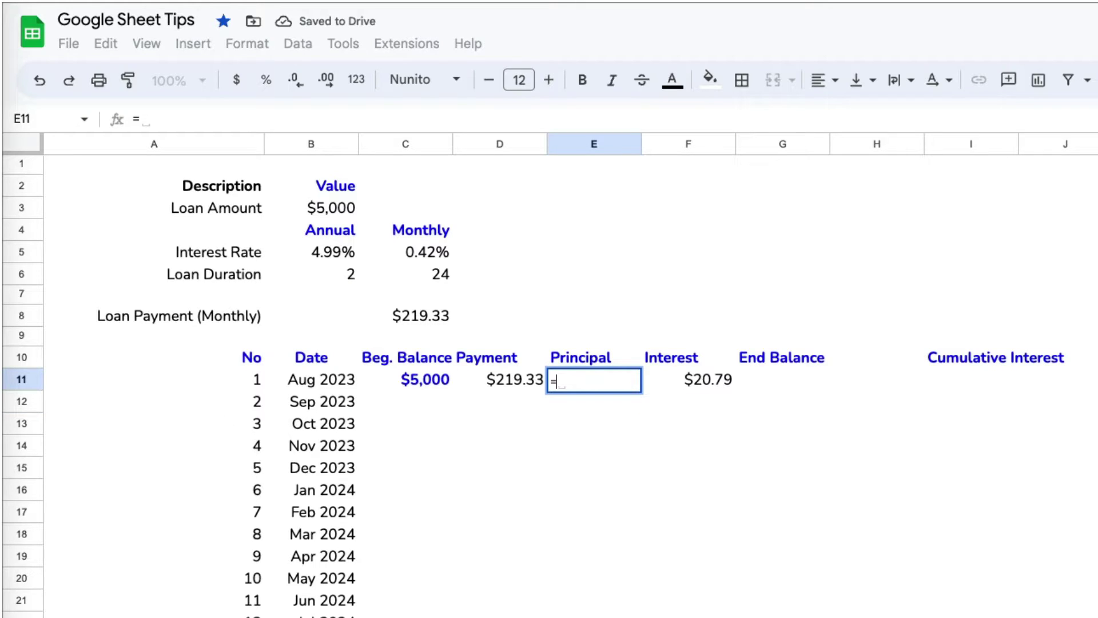
{"action": "left_click", "coordinate": [513, 387]}
{"action": "type", "text": "-"}
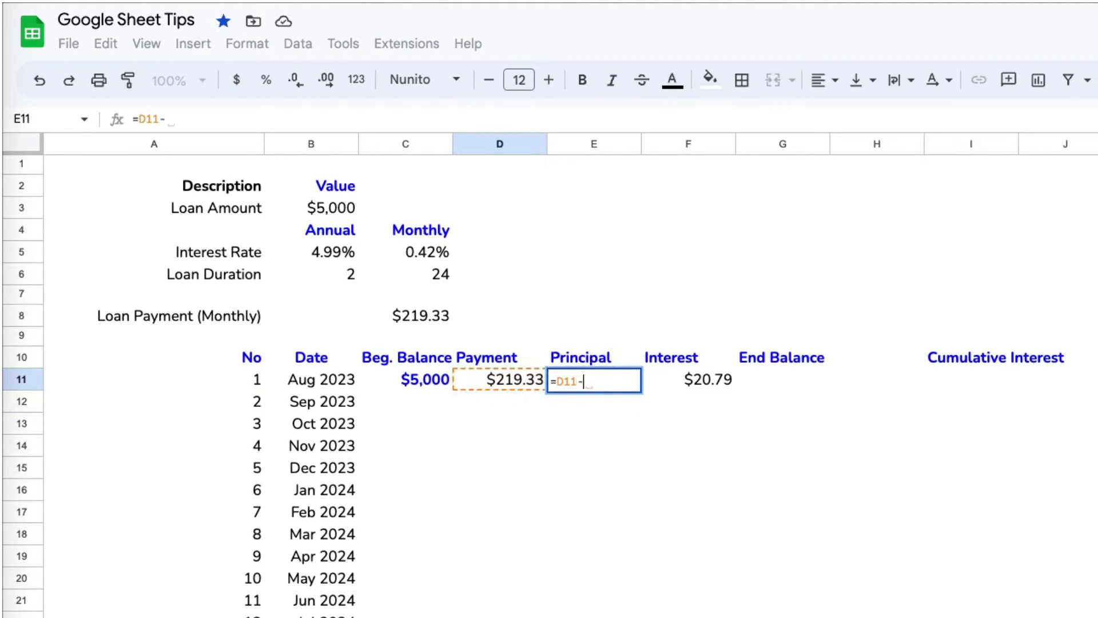
{"action": "left_click", "coordinate": [708, 382]}
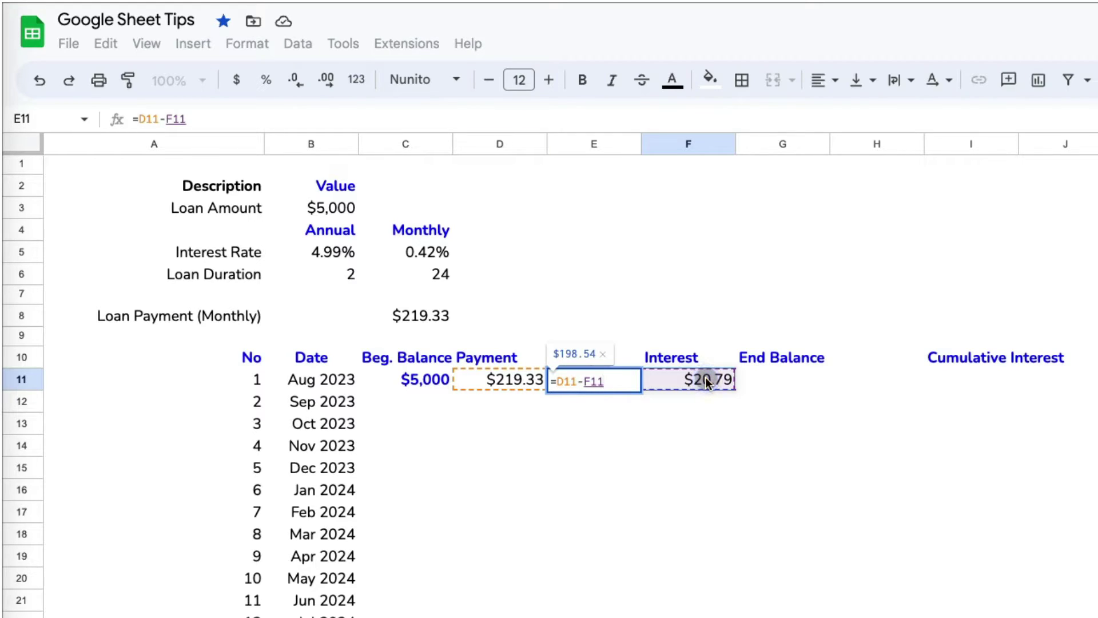
{"action": "key", "text": "Return"}
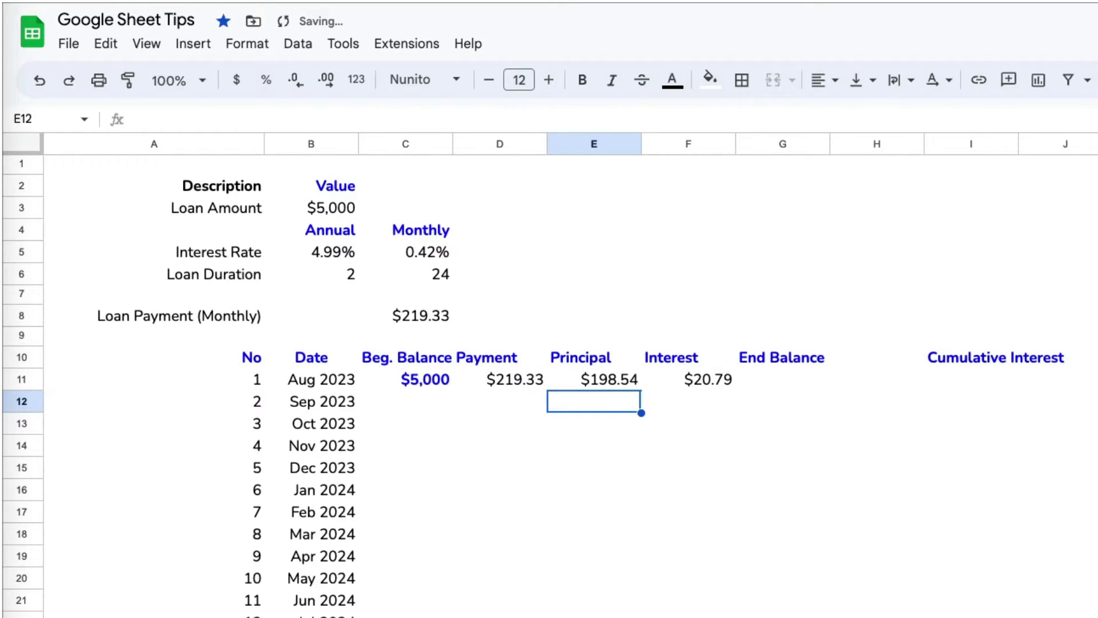
Compute the $4,801 end balance in G11 with =C11-E11
{"action": "left_click", "coordinate": [813, 377]}
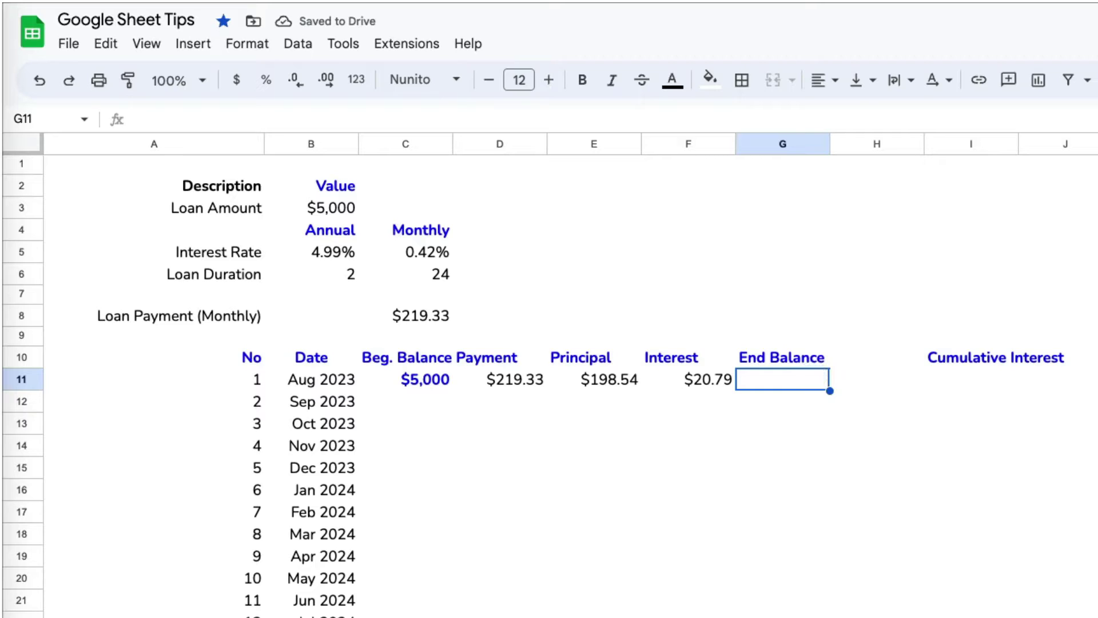
{"action": "type", "text": "="}
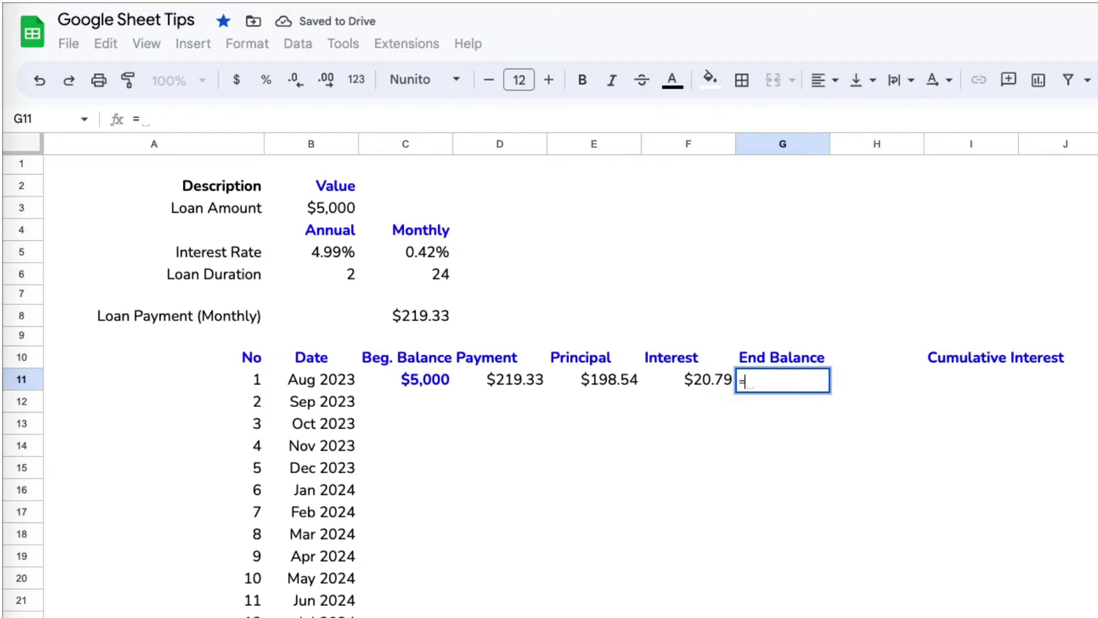
{"action": "left_click", "coordinate": [426, 380]}
{"action": "type", "text": "-"}
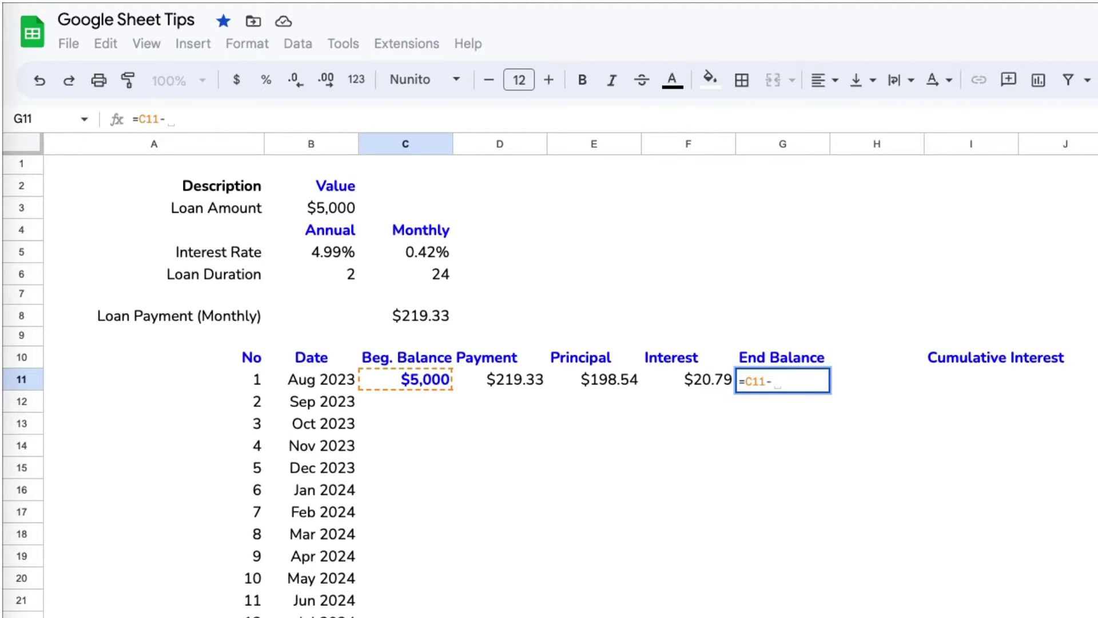
{"action": "left_click", "coordinate": [607, 378]}
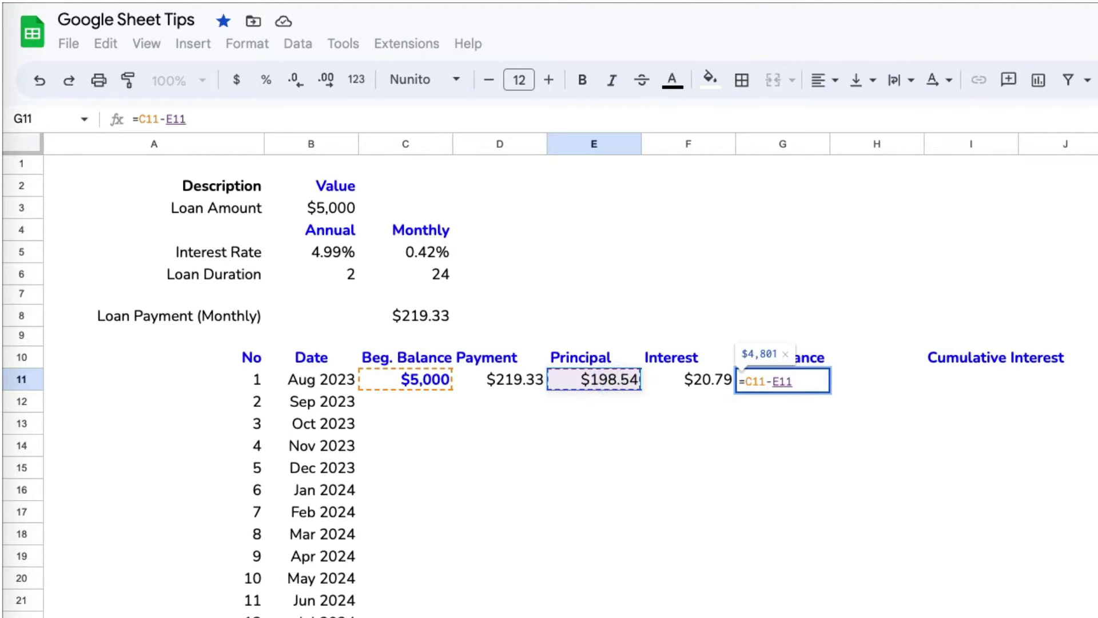
{"action": "key", "text": "Return"}
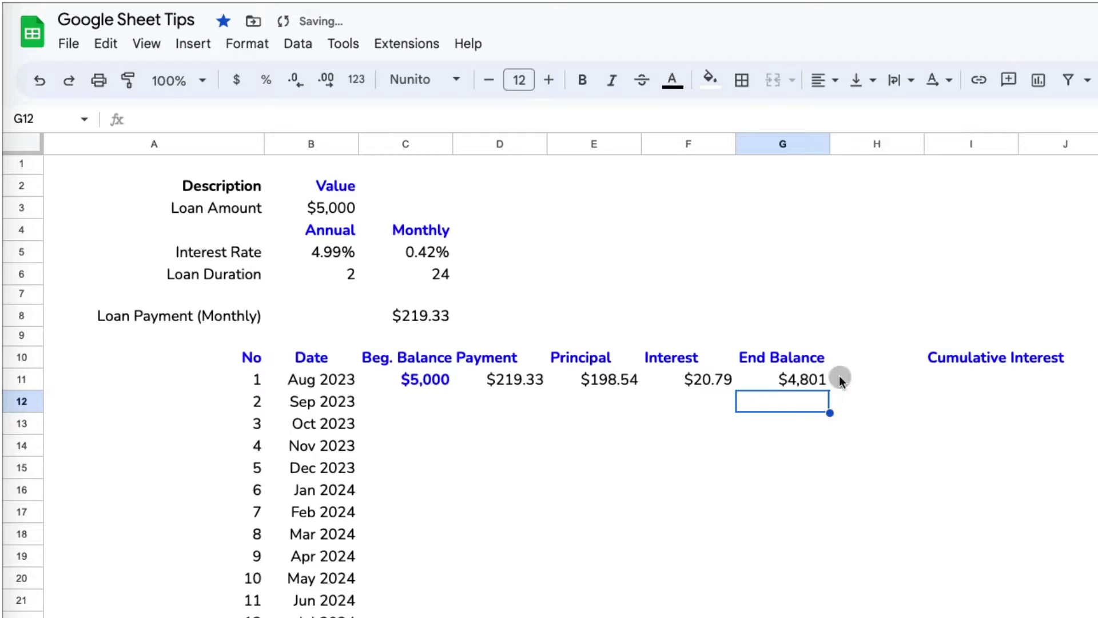
Set I11's cumulative interest to =F11, showing $20.79
{"action": "left_click", "coordinate": [972, 381]}
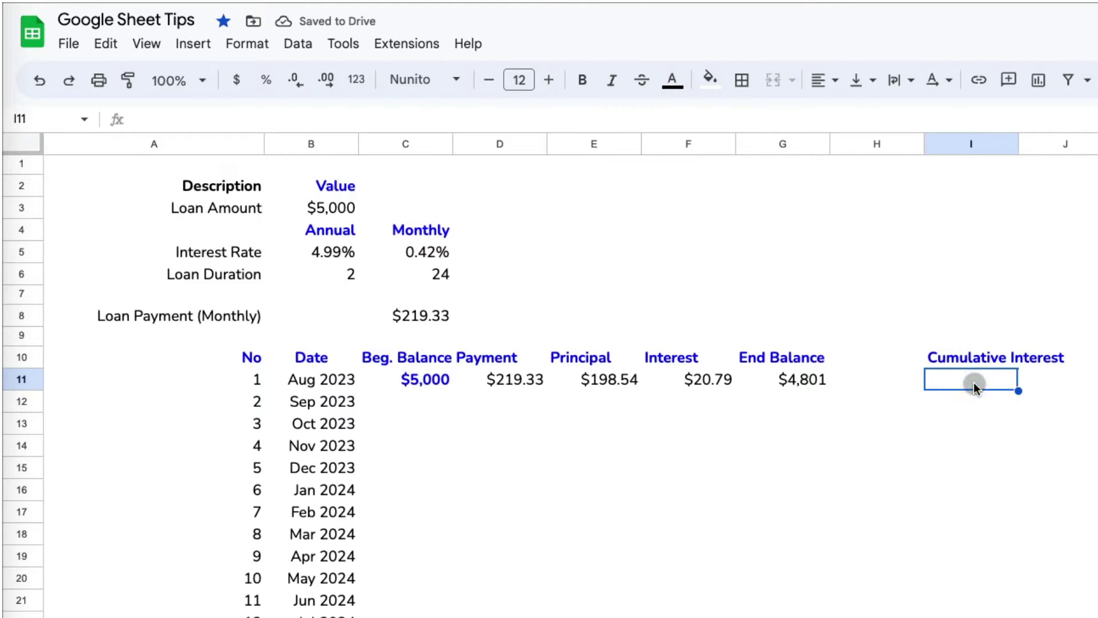
{"action": "type", "text": "="}
{"action": "left_click", "coordinate": [712, 380]}
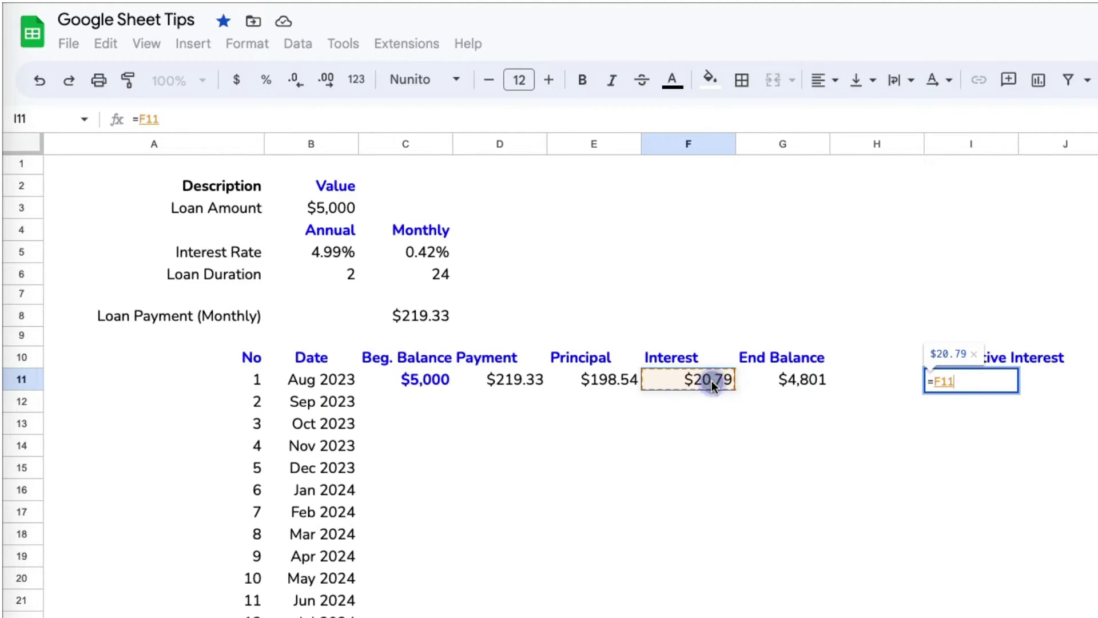
{"action": "key", "text": "Return"}
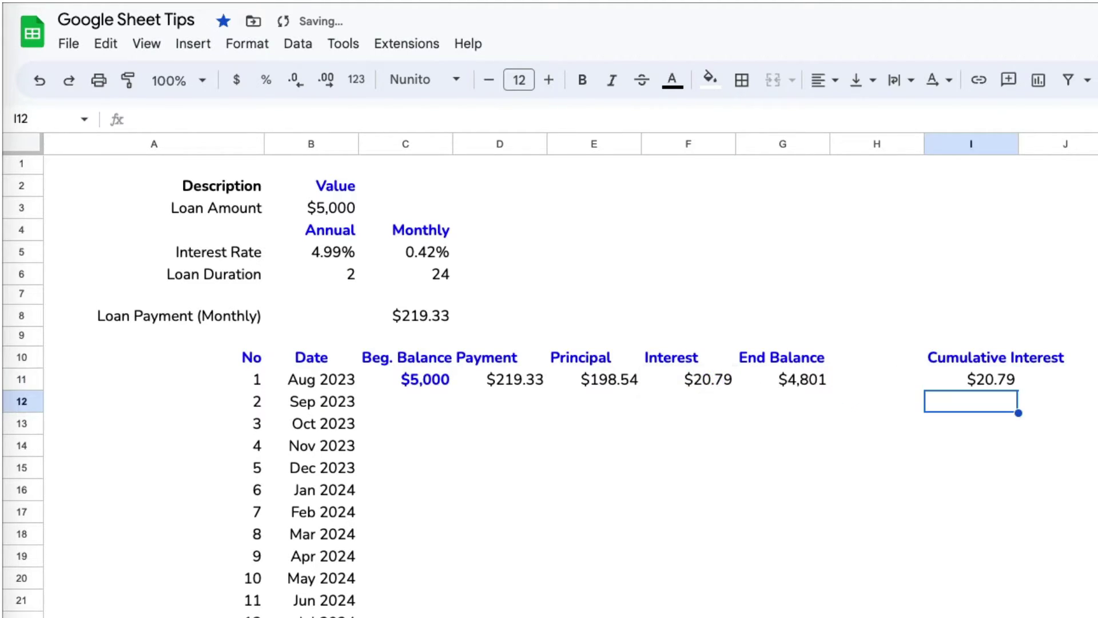
Link month 2's beginning balance to =G11 and its payment to =D11
{"action": "left_click", "coordinate": [428, 404]}
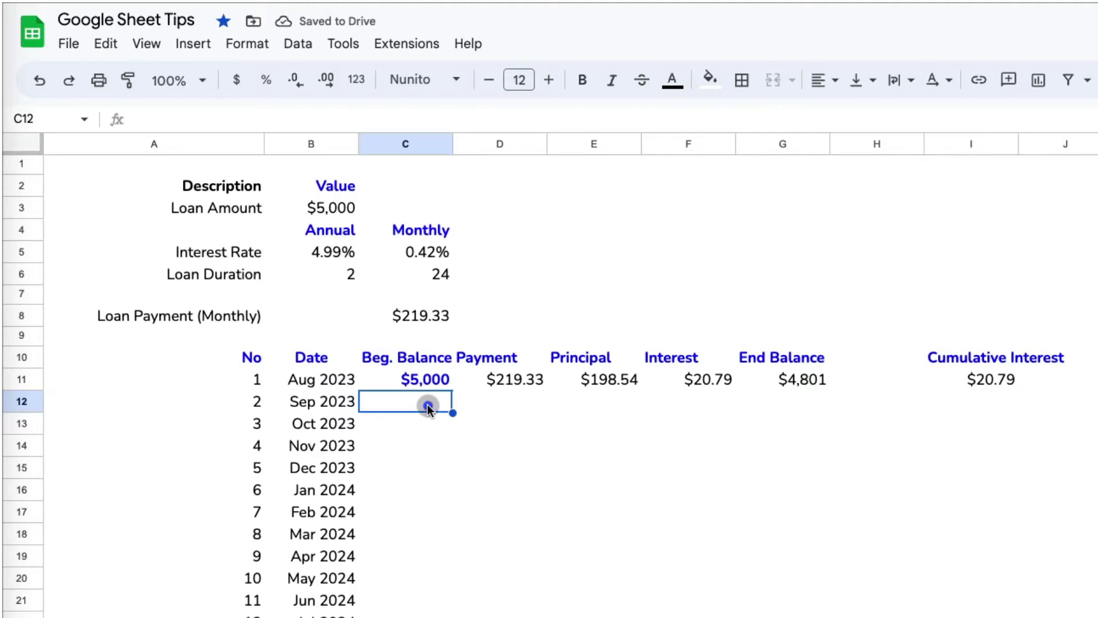
{"action": "type", "text": "="}
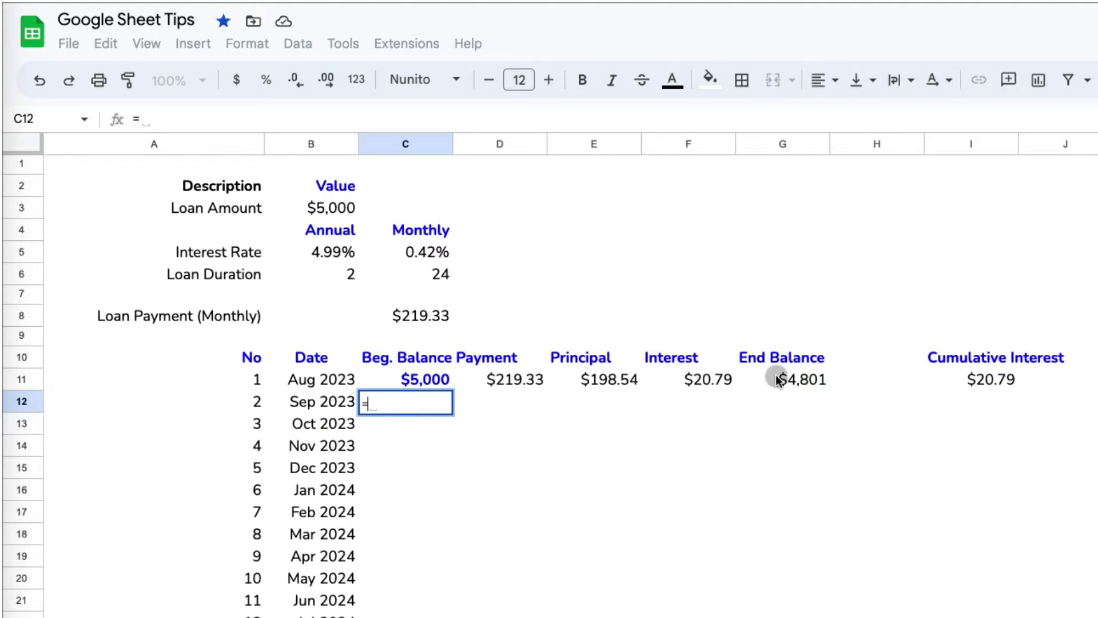
{"action": "left_click", "coordinate": [804, 384]}
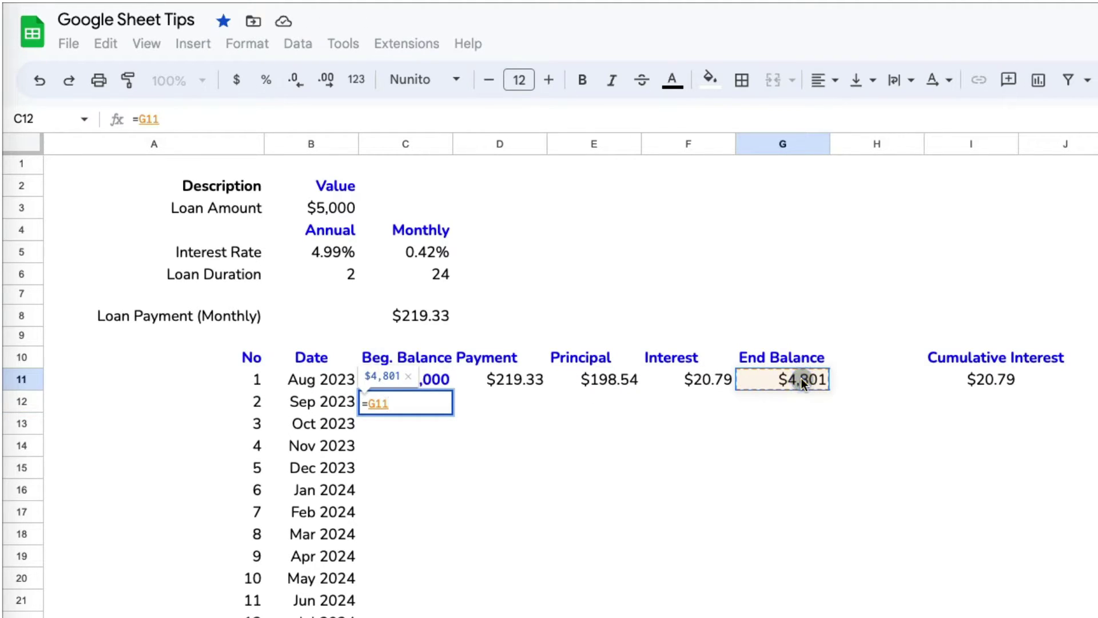
{"action": "key", "text": "Return"}
{"action": "left_click", "coordinate": [506, 403]}
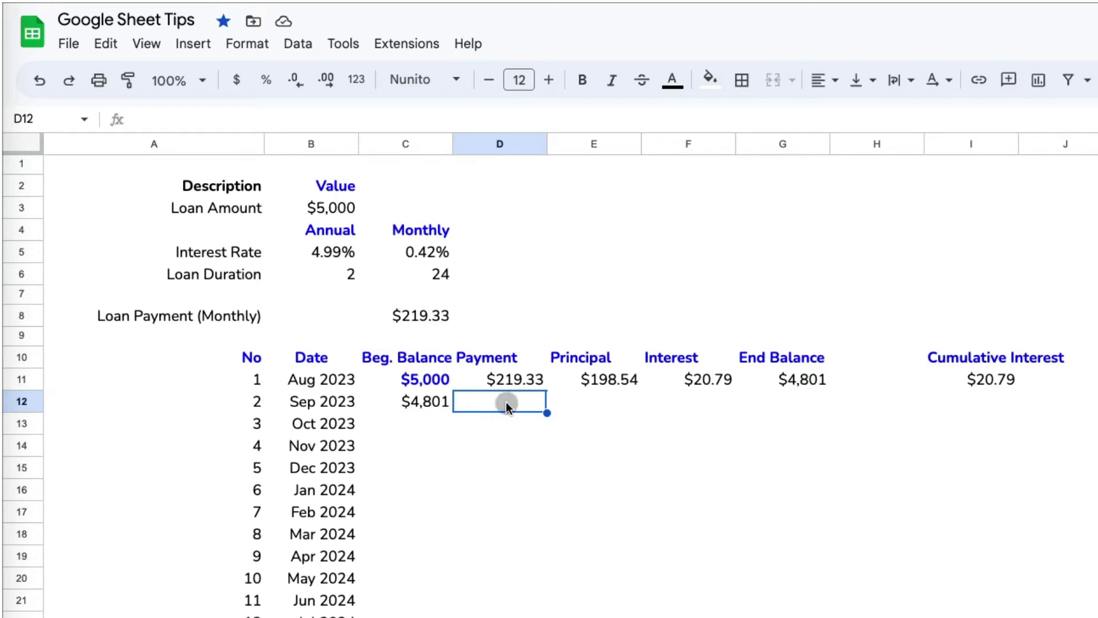
{"action": "type", "text": "="}
{"action": "left_click", "coordinate": [504, 382]}
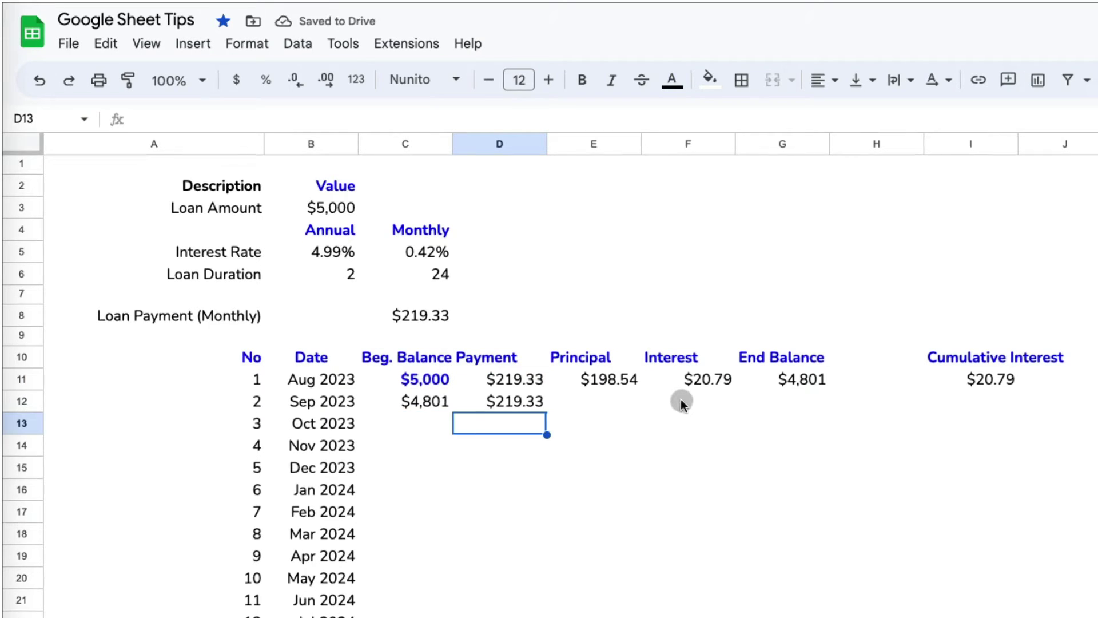
Copy the interest, principal, end balance, beginning balance and payment formulas down to row 34
{"action": "left_click", "coordinate": [698, 379]}
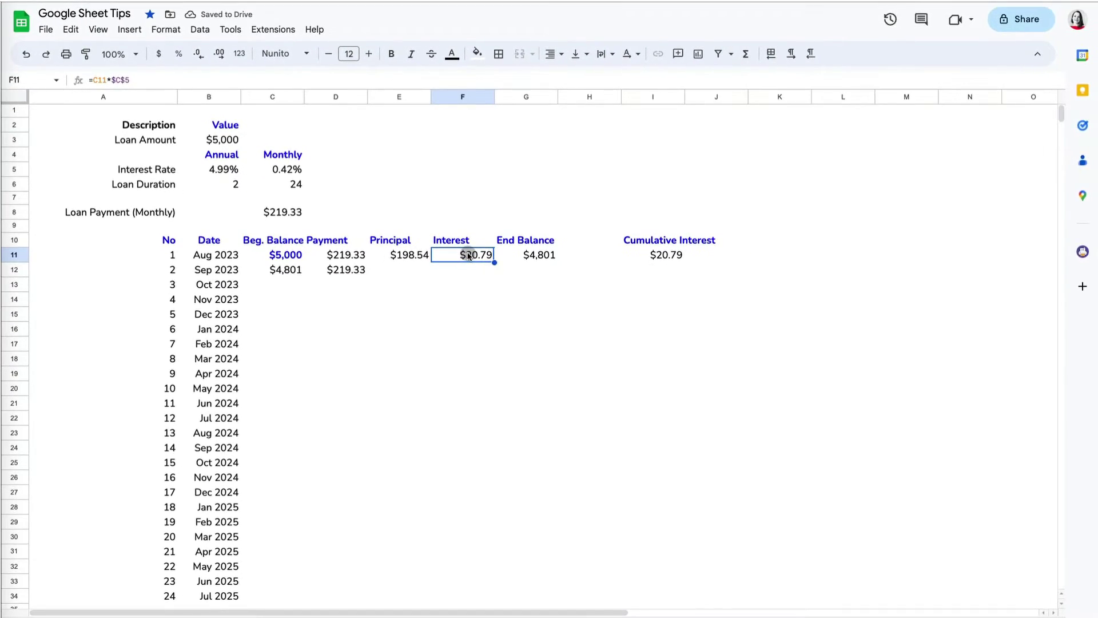
{"action": "left_click_drag", "start_coordinate": [493, 261], "coordinate": [490, 596]}
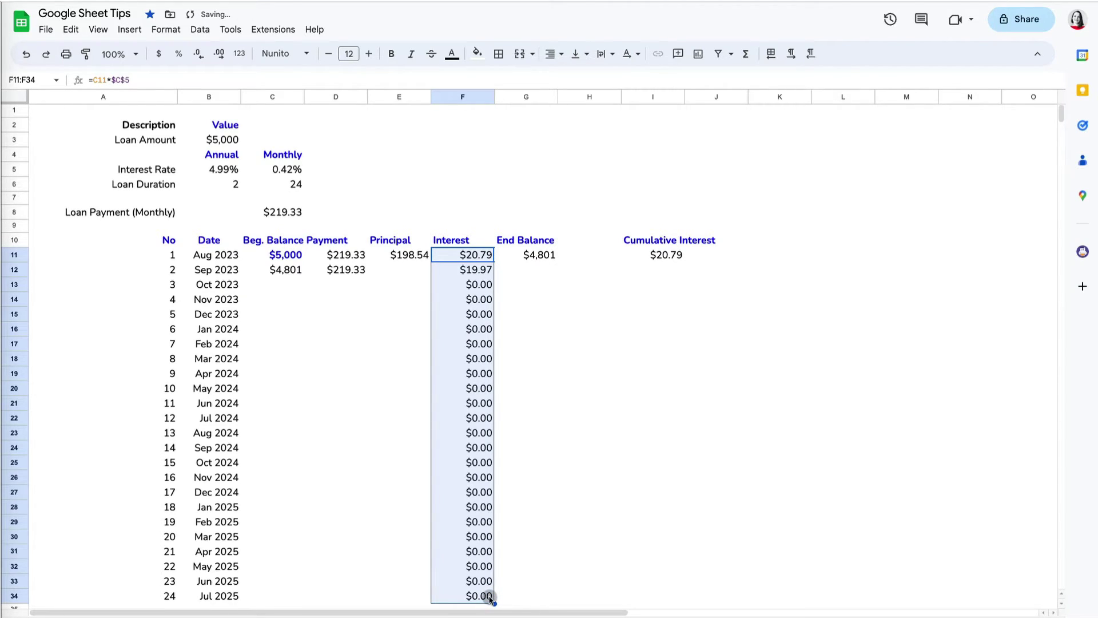
{"action": "left_click", "coordinate": [422, 255]}
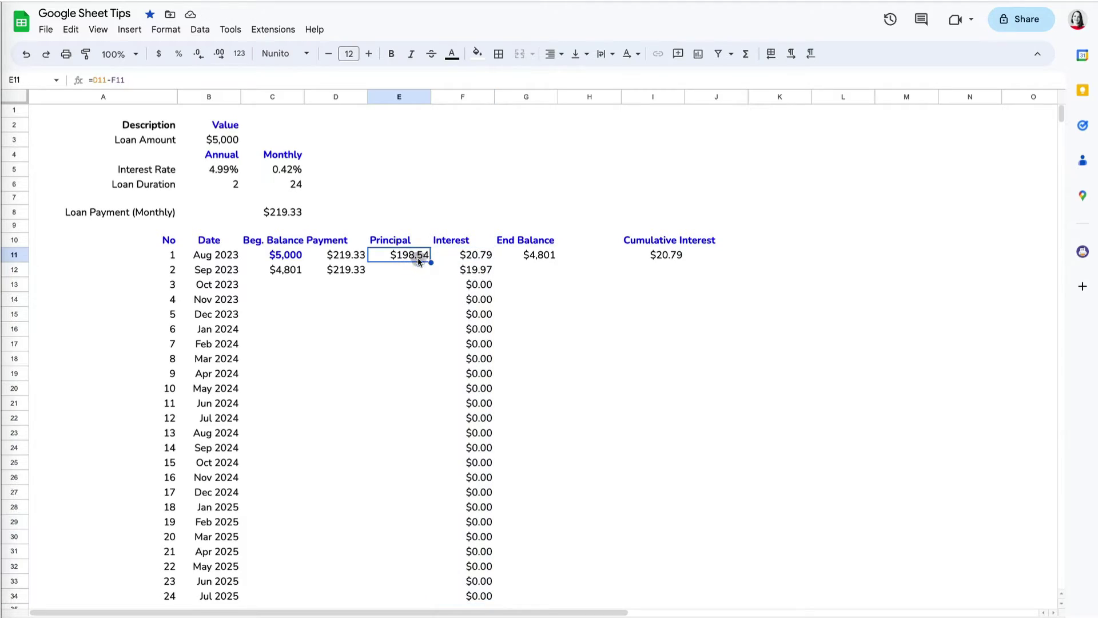
{"action": "left_click_drag", "start_coordinate": [430, 262], "coordinate": [417, 595]}
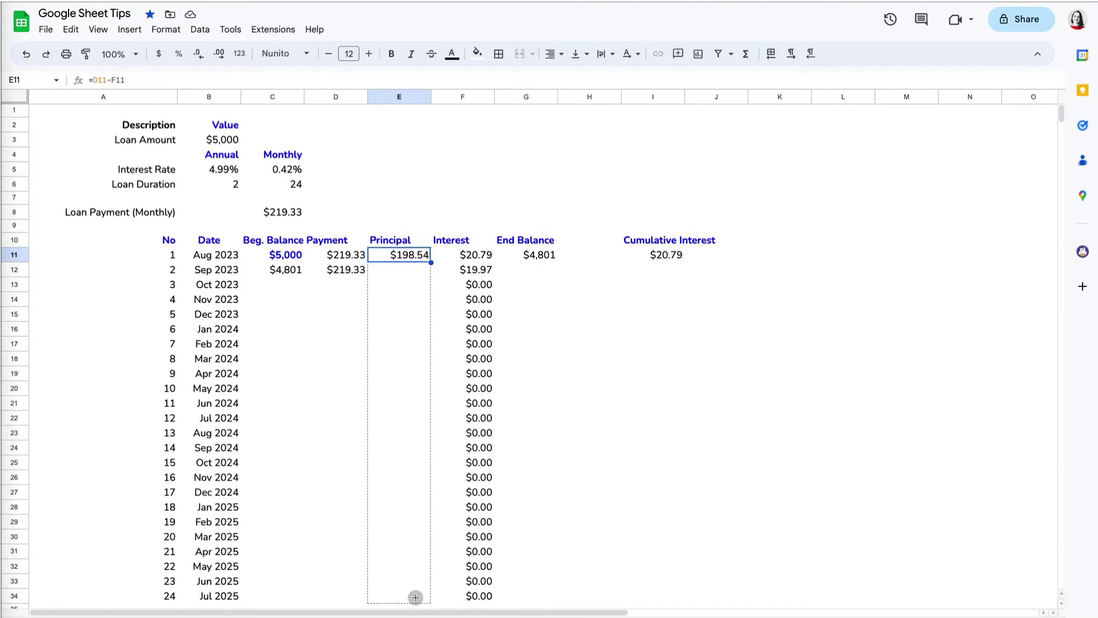
{"action": "left_click", "coordinate": [552, 255]}
{"action": "double_click", "coordinate": [556, 260]}
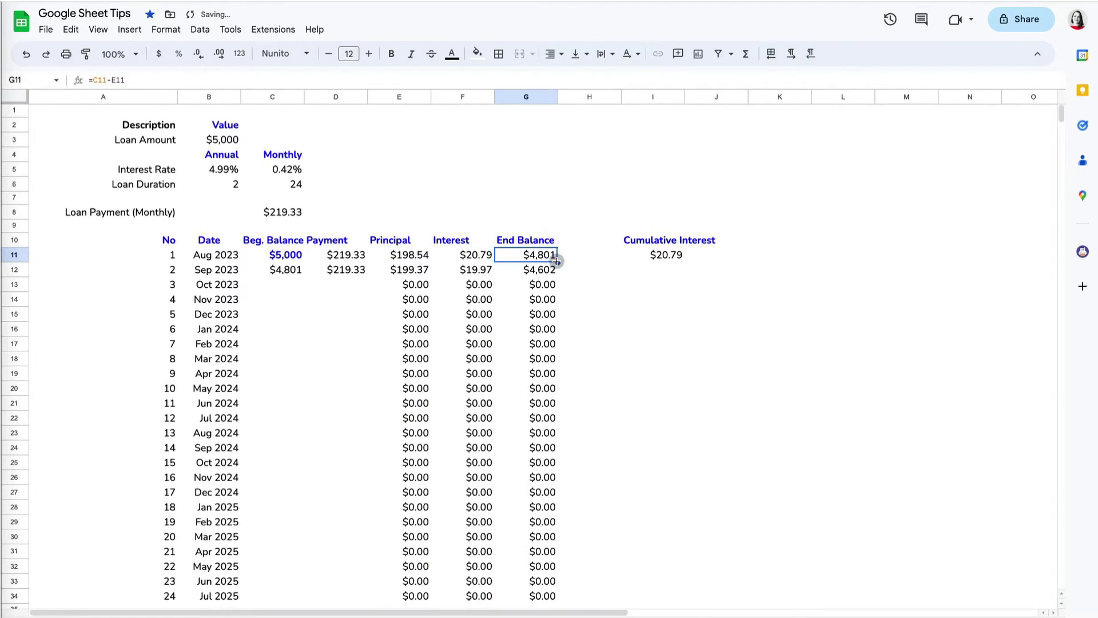
{"action": "left_click", "coordinate": [280, 274]}
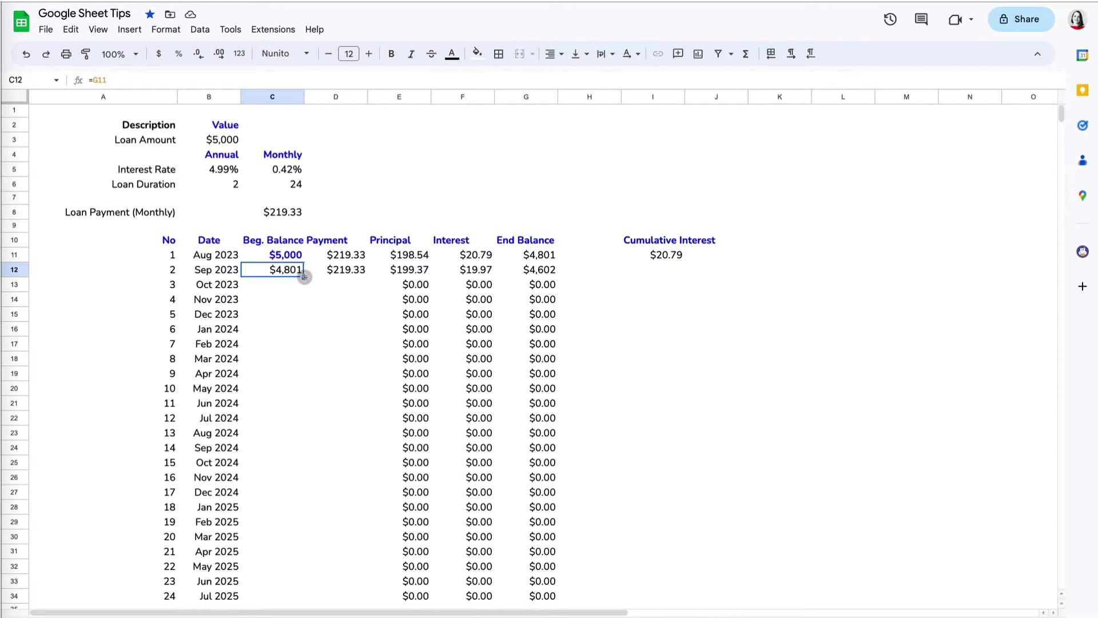
{"action": "double_click", "coordinate": [305, 277]}
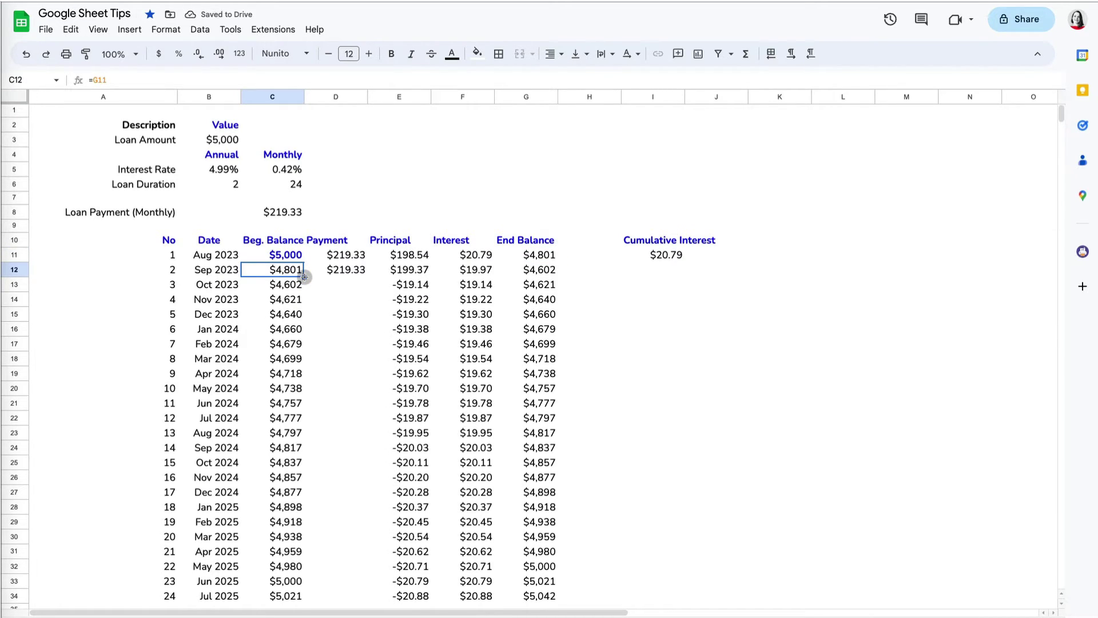
{"action": "left_click", "coordinate": [347, 272]}
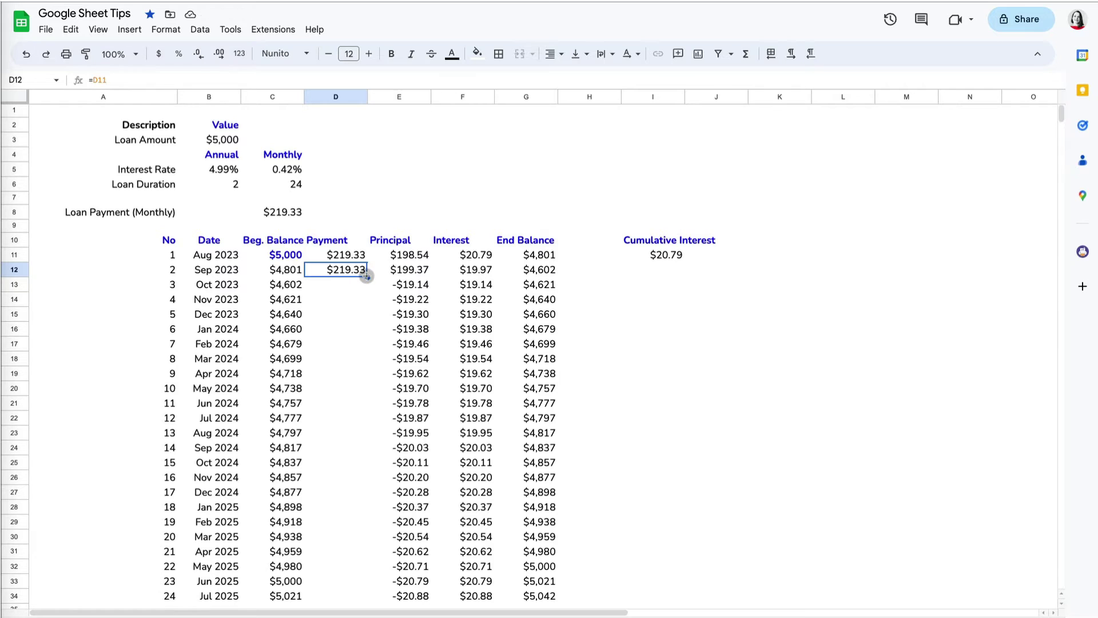
{"action": "double_click", "coordinate": [367, 276]}
{"action": "left_click", "coordinate": [635, 373]}
{"action": "left_click", "coordinate": [797, 348]}
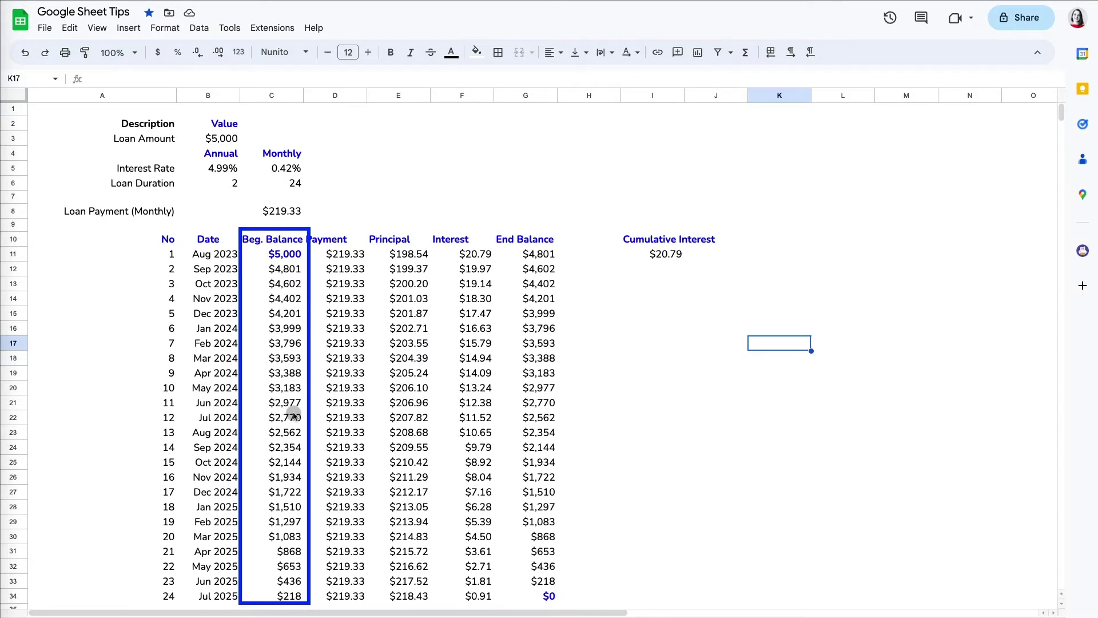
Enter the running cumulative interest formula =I11+F12 in I12
{"action": "left_click", "coordinate": [663, 254]}
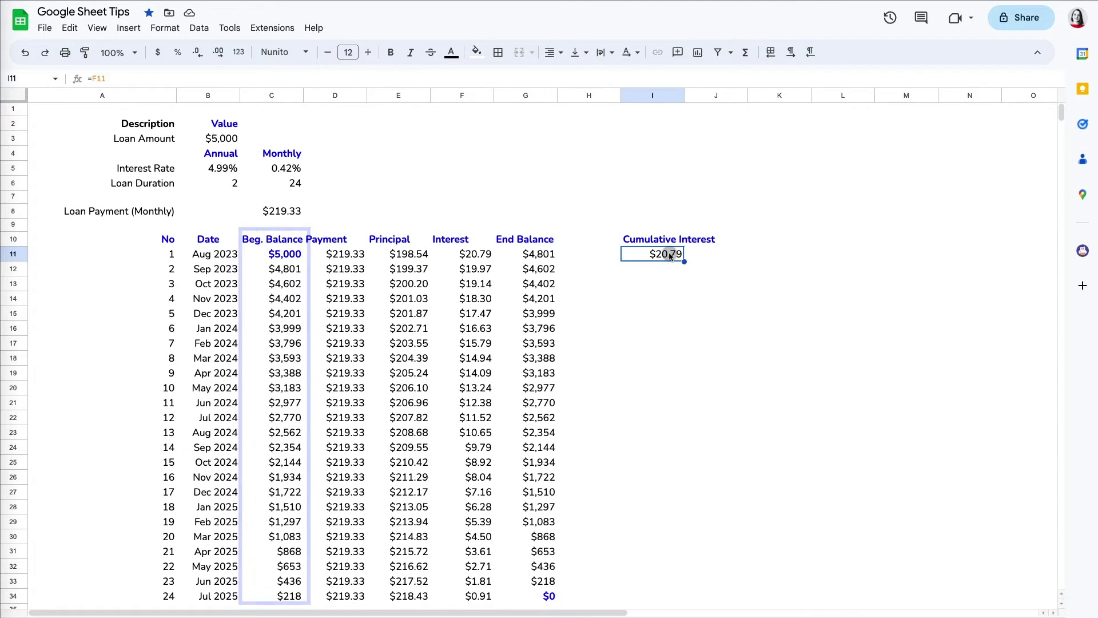
{"action": "left_click", "coordinate": [670, 269]}
{"action": "type", "text": "="}
{"action": "left_click", "coordinate": [666, 254]}
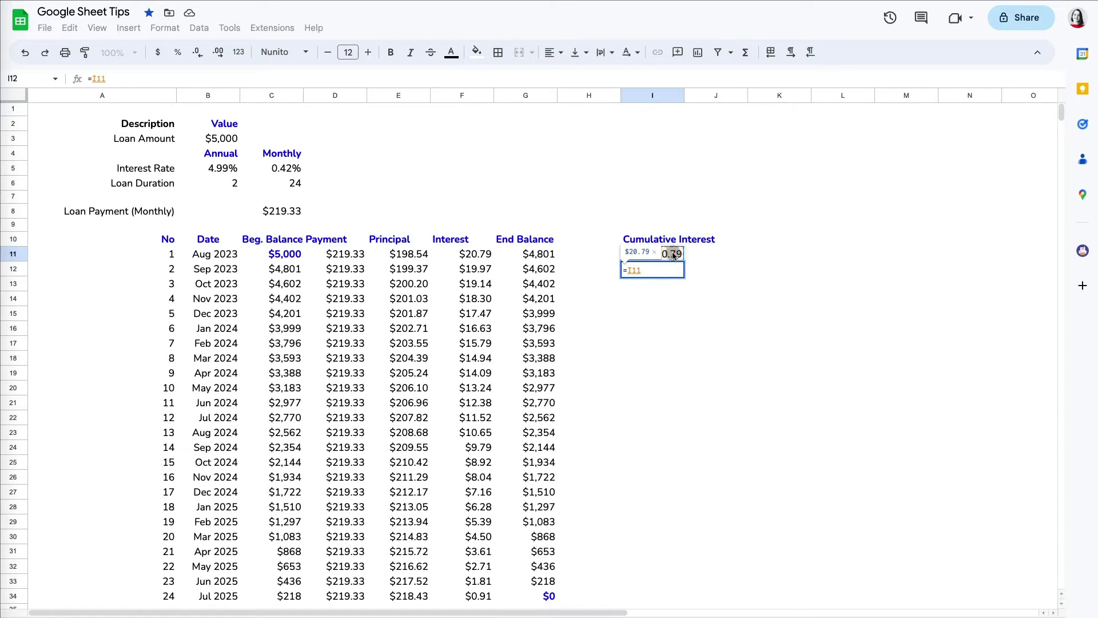
{"action": "type", "text": "+"}
{"action": "left_click", "coordinate": [470, 269]}
{"action": "key", "text": "Return"}
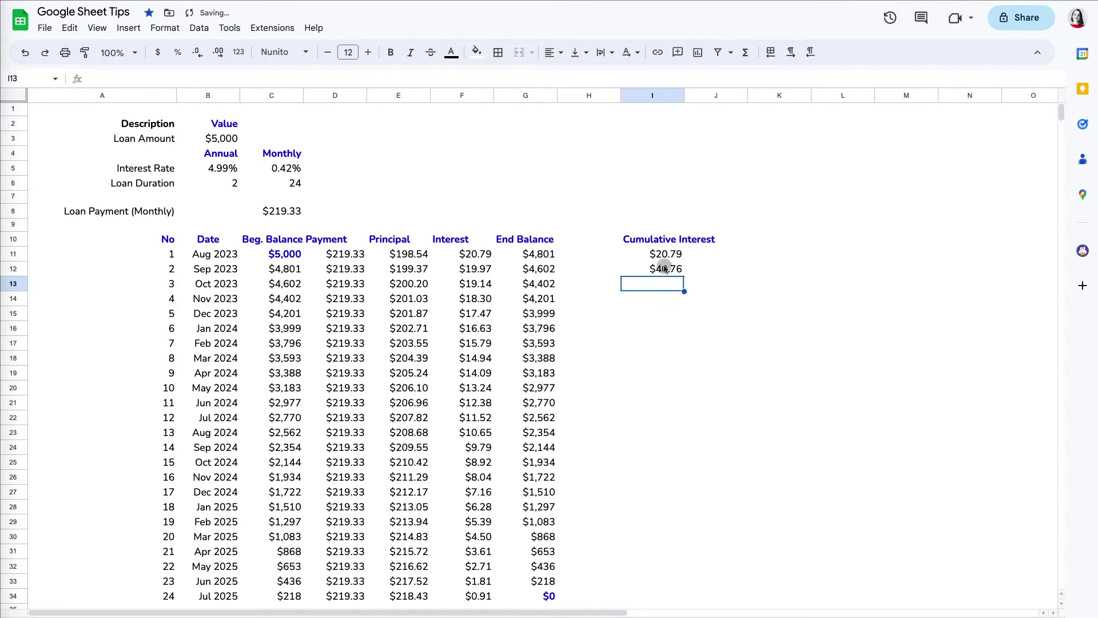
Fill the cumulative interest formula down to I34, reaching a $264.03 total
{"action": "left_click", "coordinate": [674, 270]}
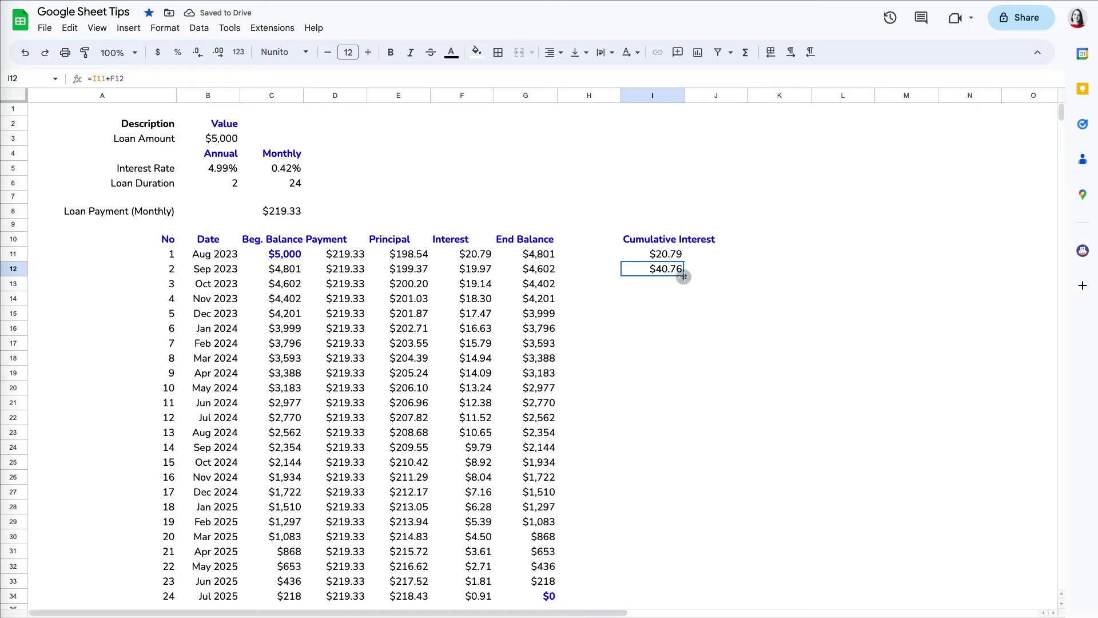
{"action": "left_click_drag", "start_coordinate": [683, 276], "coordinate": [684, 596]}
{"action": "left_click", "coordinate": [675, 596]}
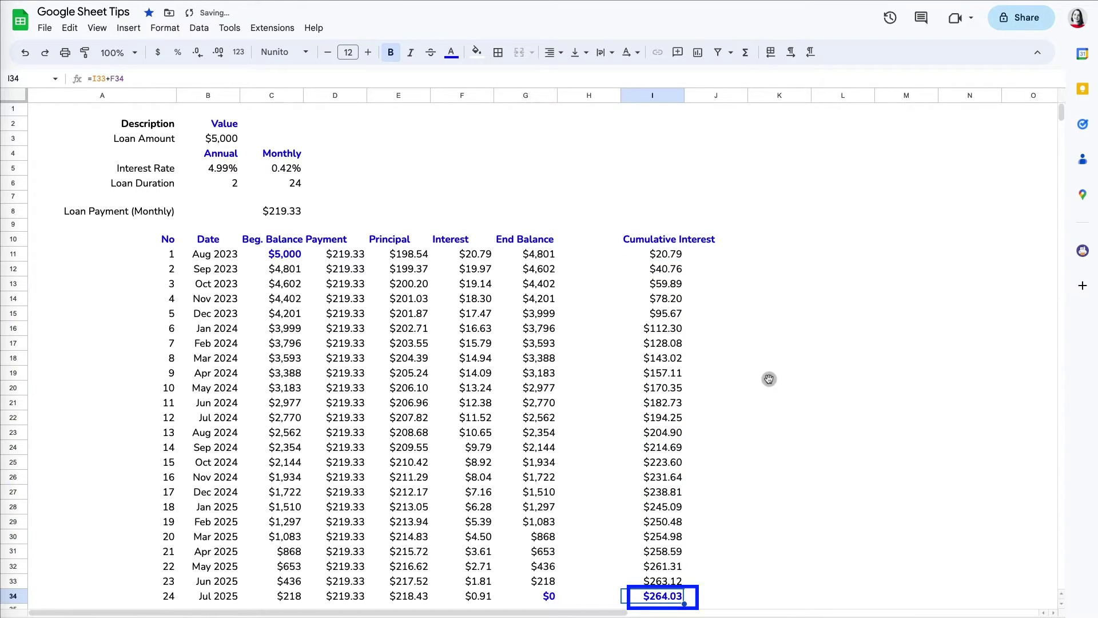
{"action": "left_click", "coordinate": [768, 379]}
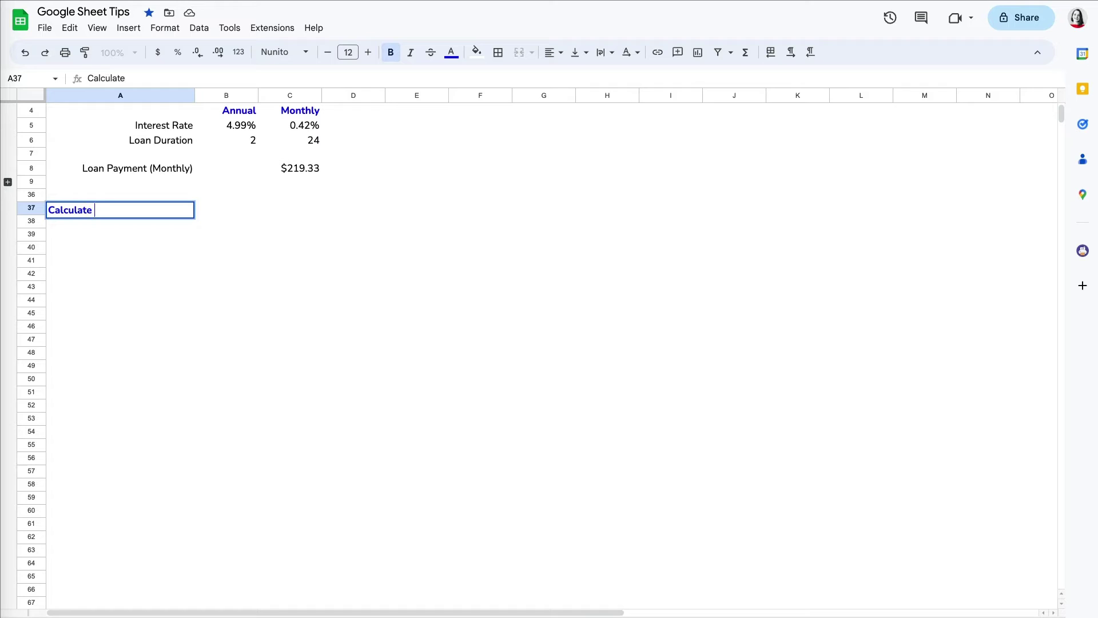
Complete the A37 heading as 'Calculate with PMT, PPMT, IPMT' and select Principal cell E40
{"action": "type", "text": "with PMT, PPMT"}
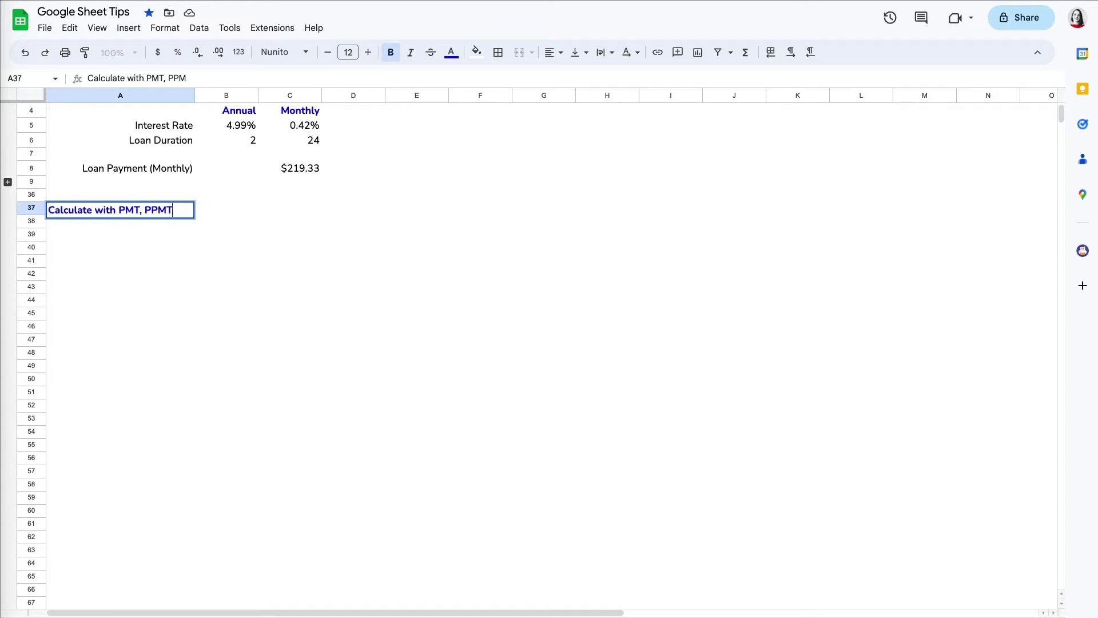
{"action": "type", "text": ", IPMT"}
{"action": "key", "text": "Return"}
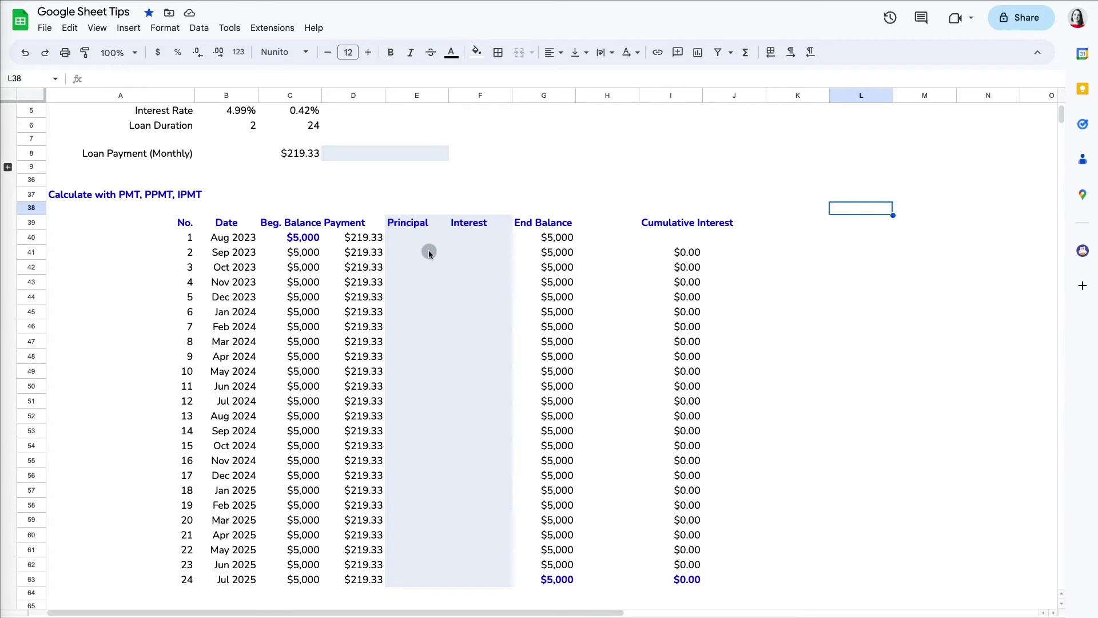
{"action": "left_click", "coordinate": [418, 237]}
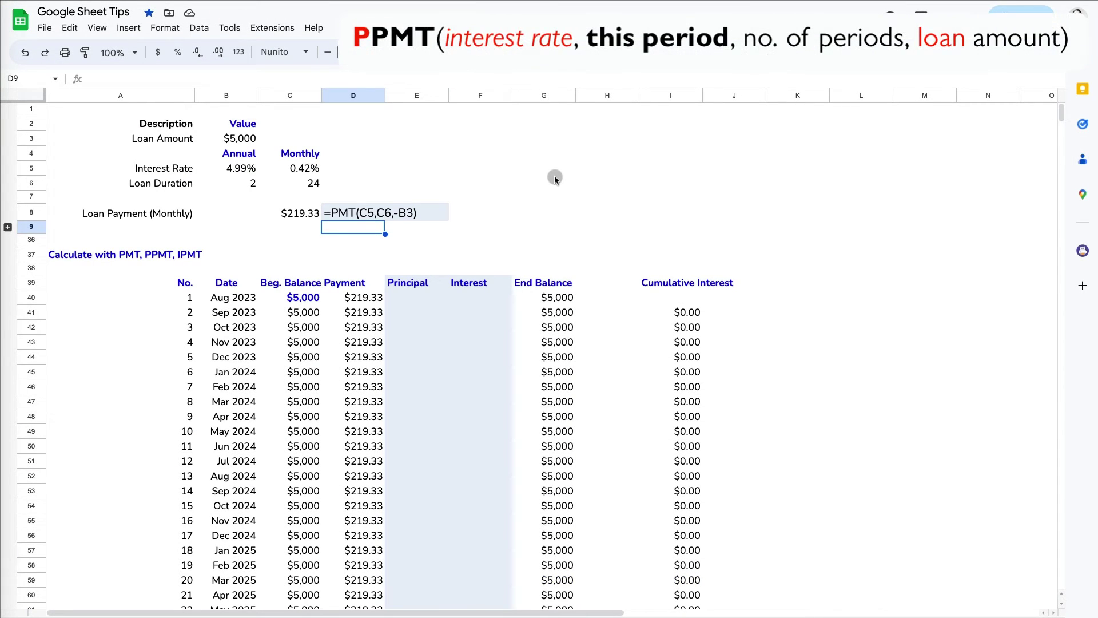
Start a PPMT formula in E40 and review the function's help documentation
{"action": "left_click", "coordinate": [415, 299]}
{"action": "type", "text": "=p"}
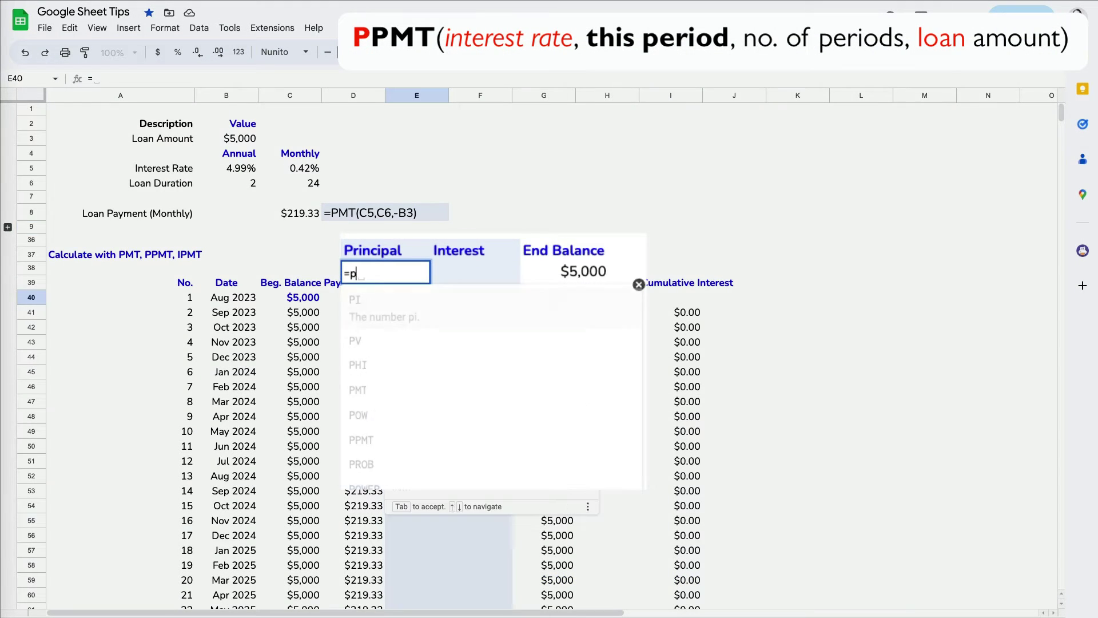
{"action": "type", "text": "pmt"}
{"action": "key", "text": "Tab"}
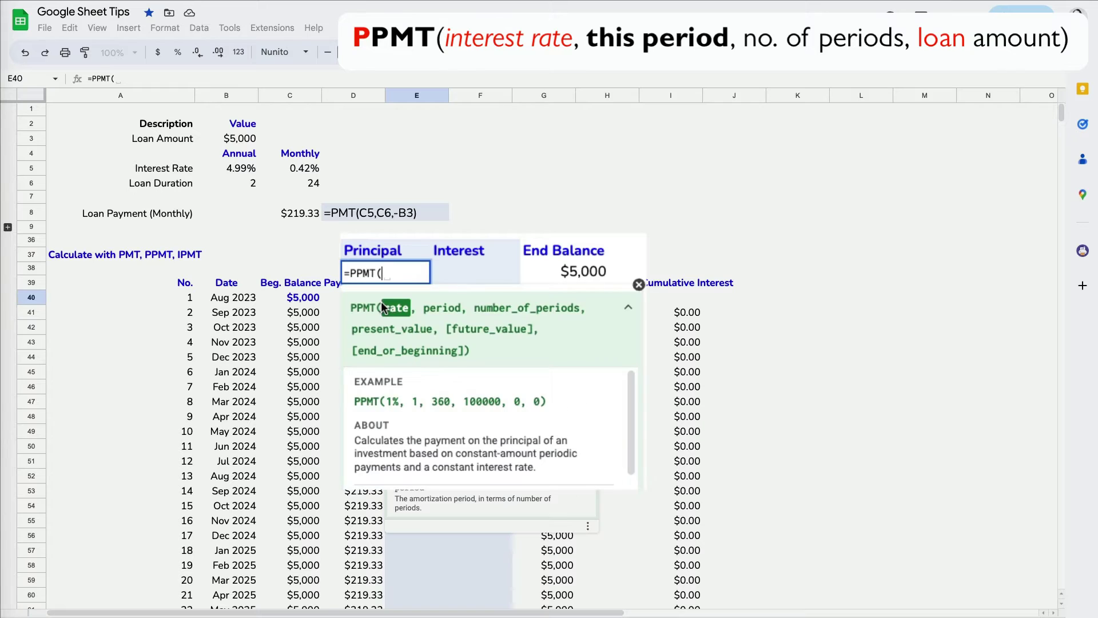
{"action": "scroll", "coordinate": [486, 429], "scroll_direction": "down", "scroll_amount": 3}
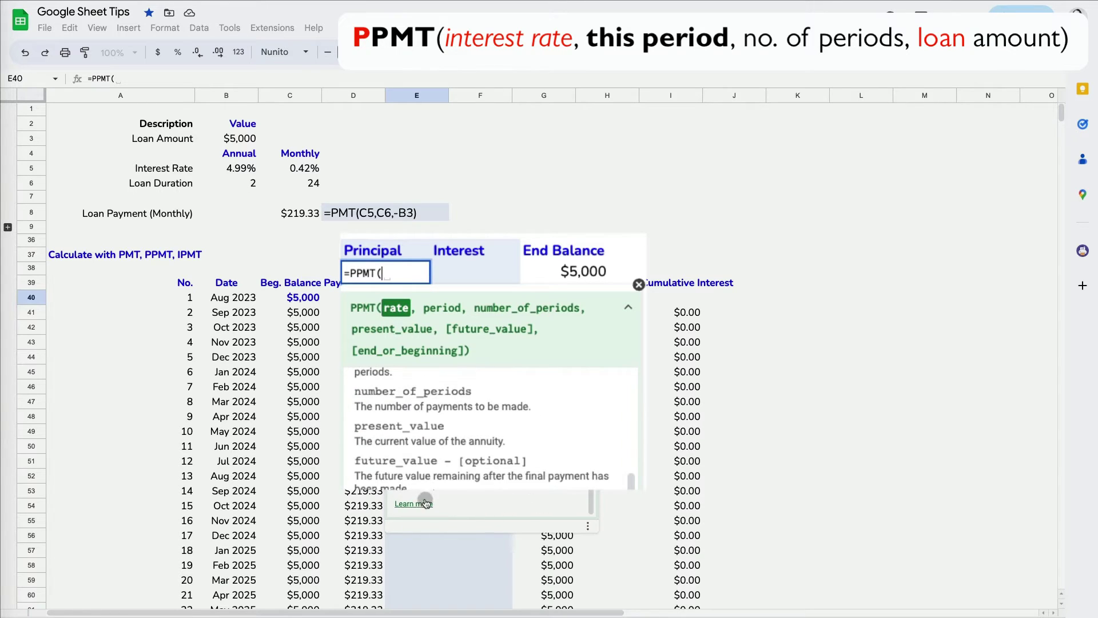
{"action": "left_click", "coordinate": [413, 503]}
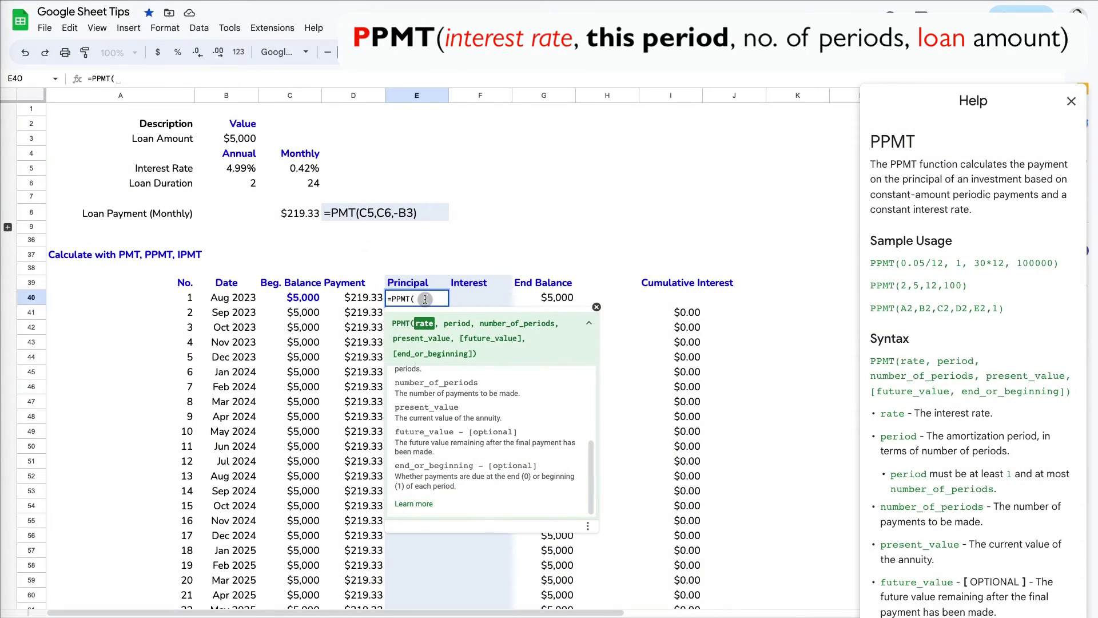
{"action": "left_click", "coordinate": [585, 322]}
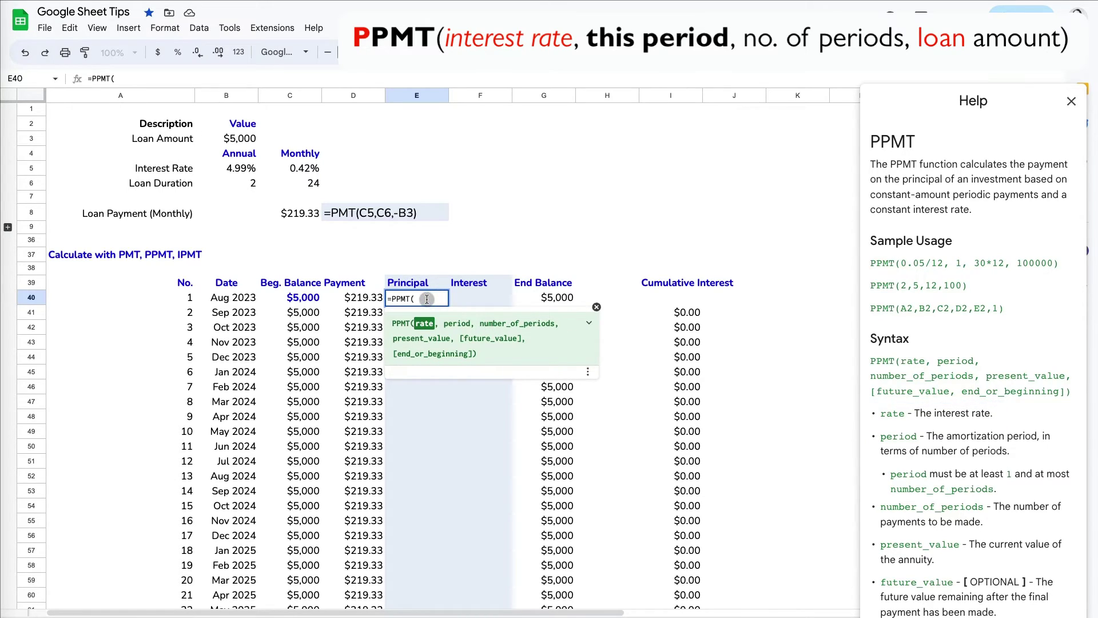
Complete and enter =PPMT($C$5,A40,$C$6,-$B$3), giving $198.54 principal for month 1
{"action": "left_click", "coordinate": [307, 169]}
{"action": "key", "text": "F4"}
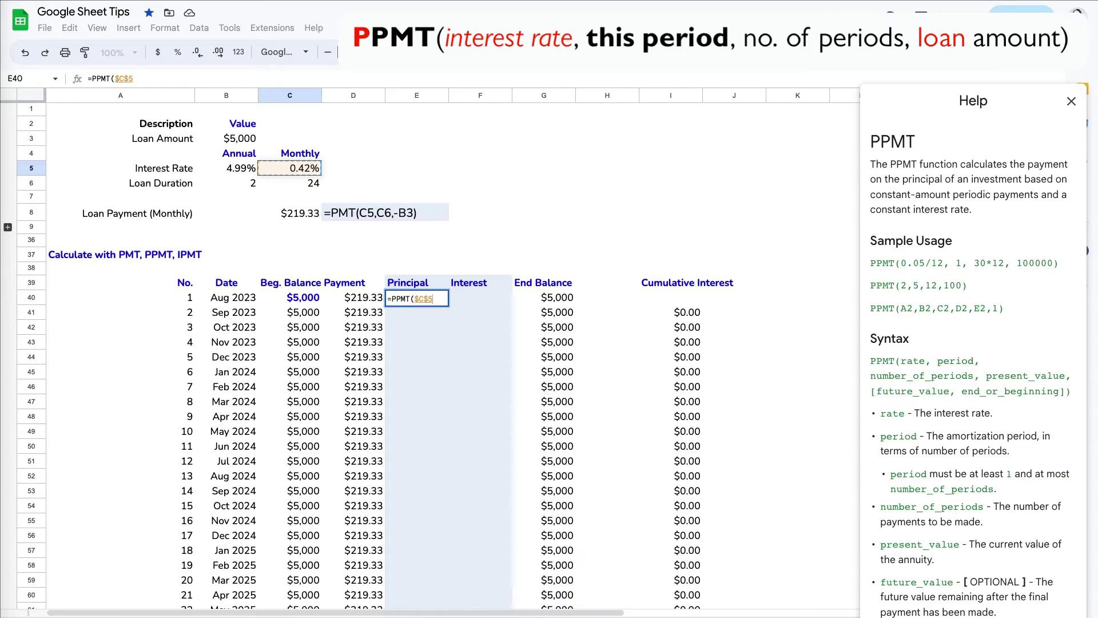
{"action": "type", "text": ","}
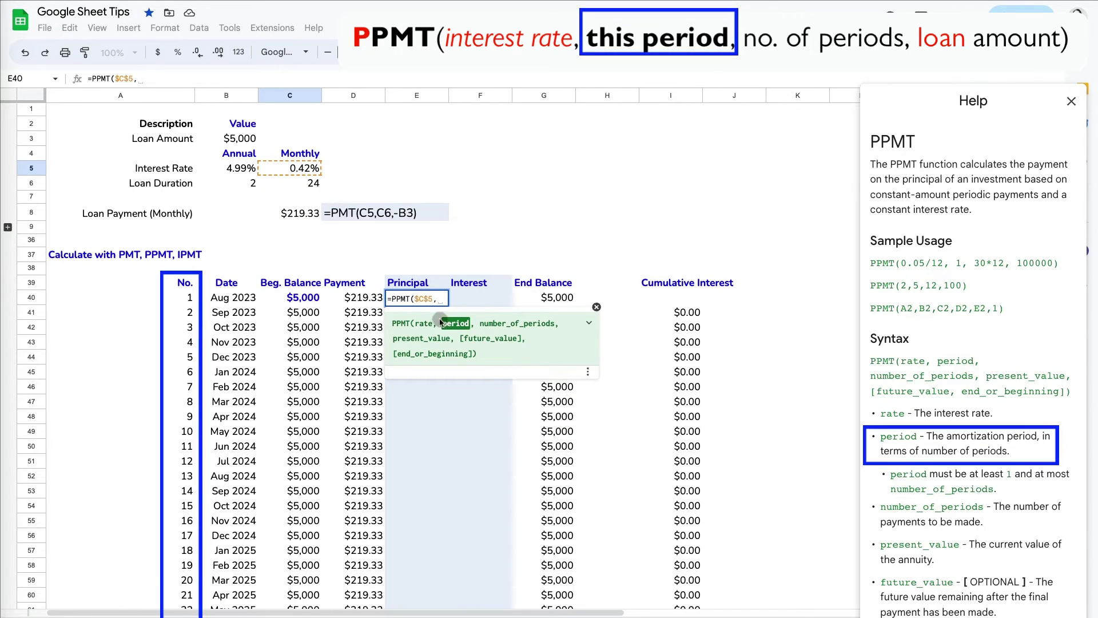
{"action": "left_click", "coordinate": [186, 300]}
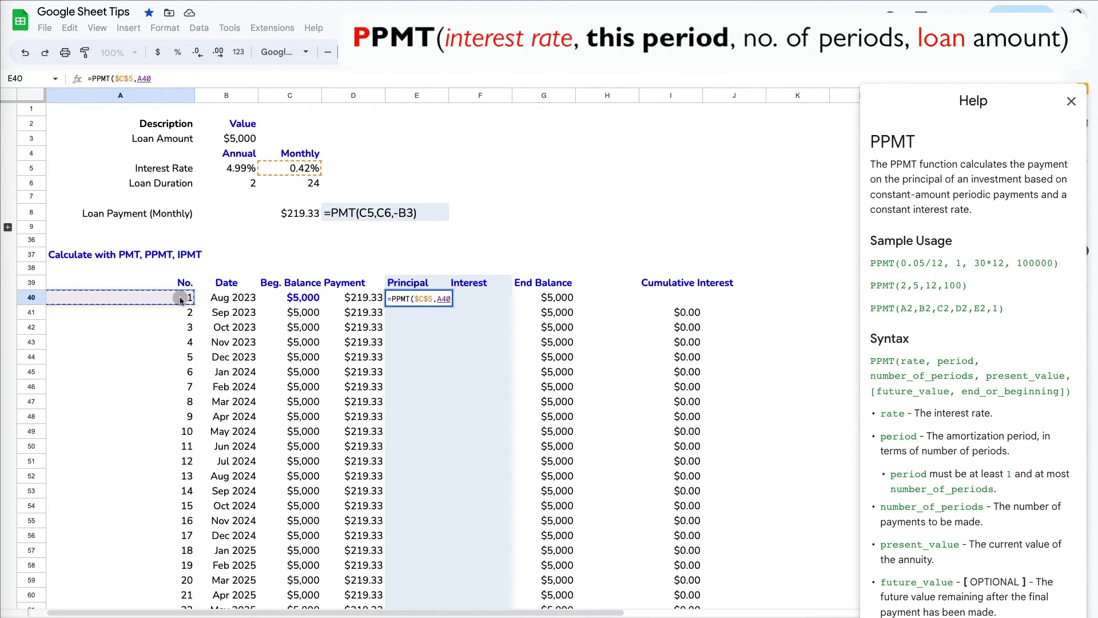
{"action": "type", "text": ","}
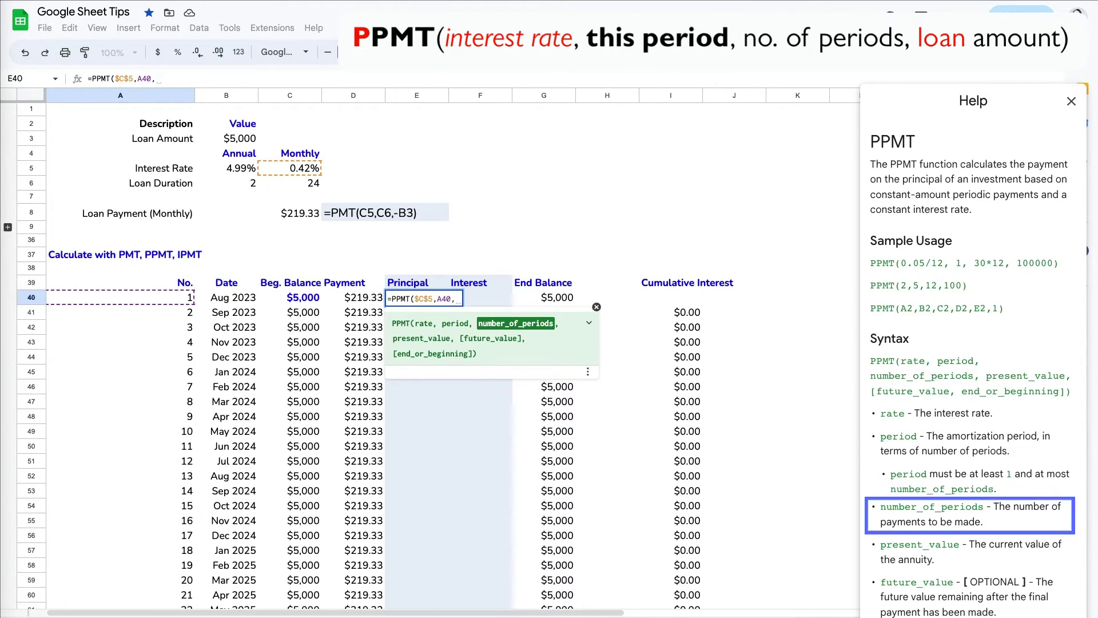
{"action": "left_click", "coordinate": [312, 189]}
{"action": "key", "text": "F4"}
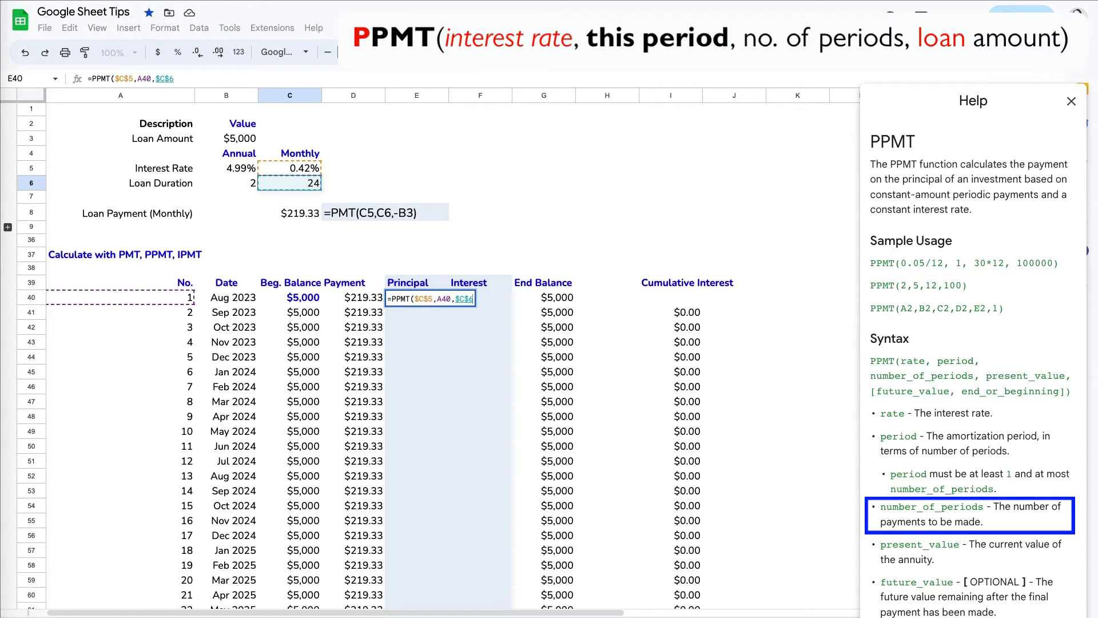
{"action": "type", "text": ",-"}
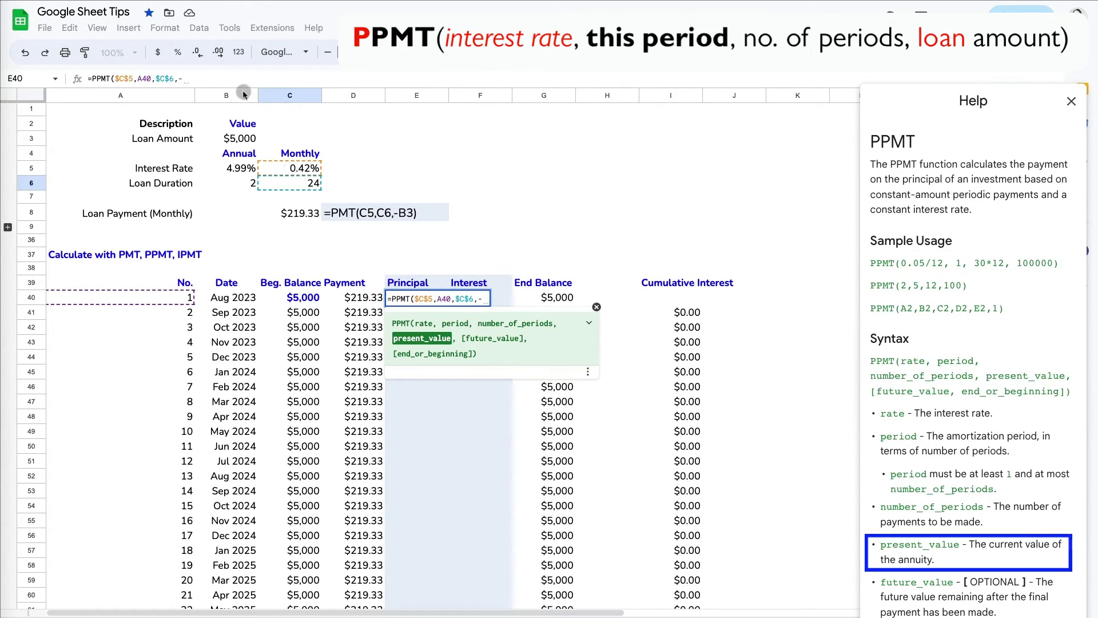
{"action": "left_click", "coordinate": [241, 139]}
{"action": "key", "text": "F4"}
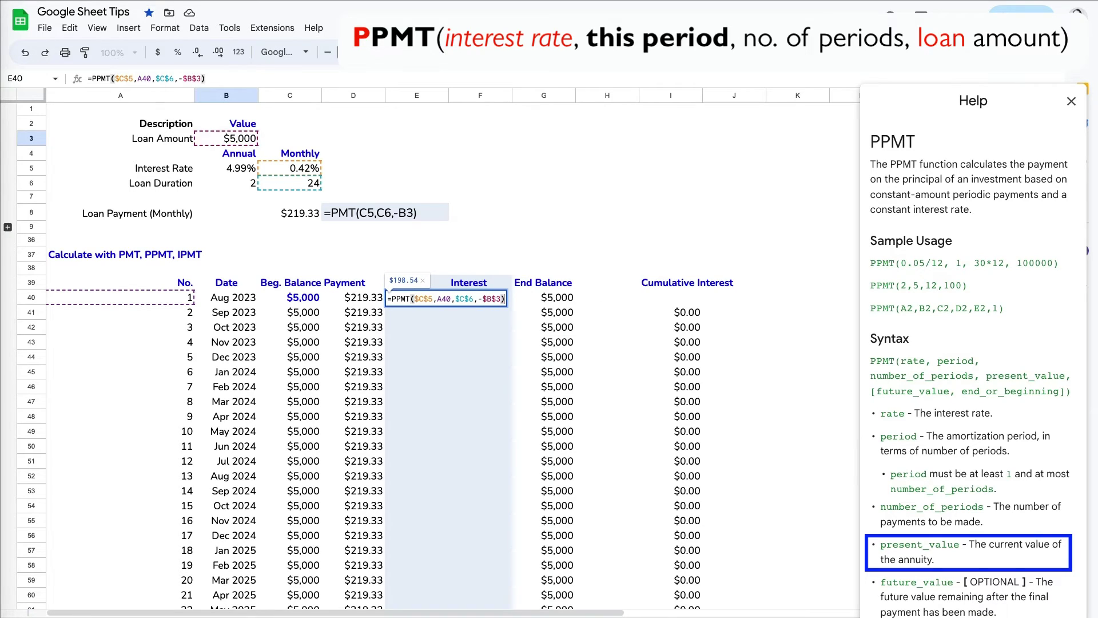
{"action": "key", "text": "Return"}
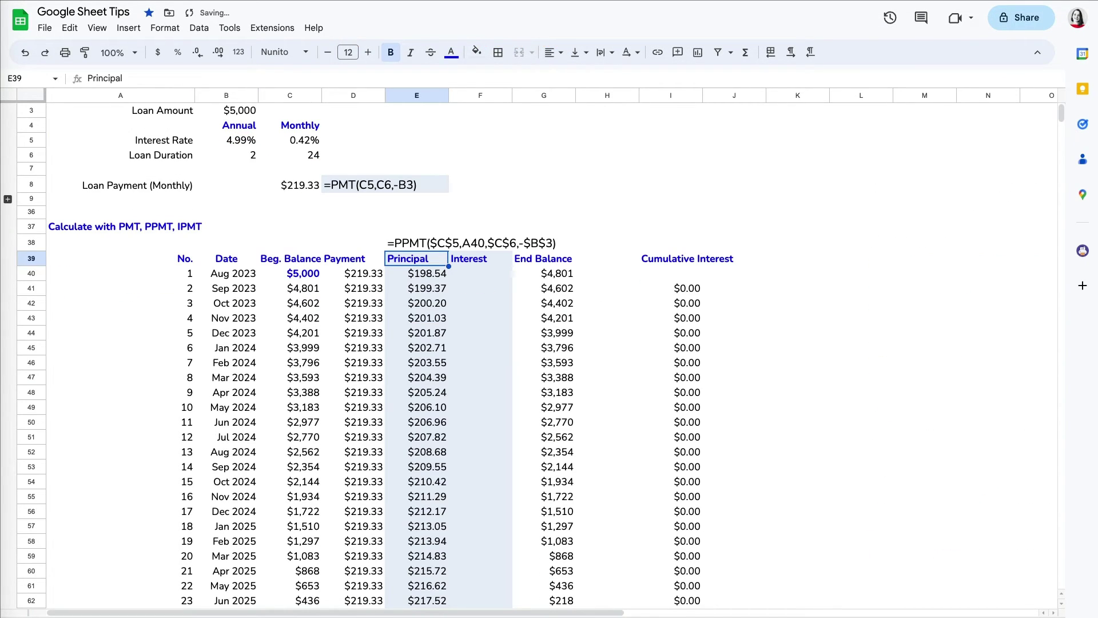
Start an IPMT formula in F40 and review its argument descriptions and help
{"action": "scroll", "coordinate": [479, 289], "scroll_direction": "up", "scroll_amount": 1}
{"action": "left_click", "coordinate": [479, 289]}
{"action": "type", "text": "=ipmt"}
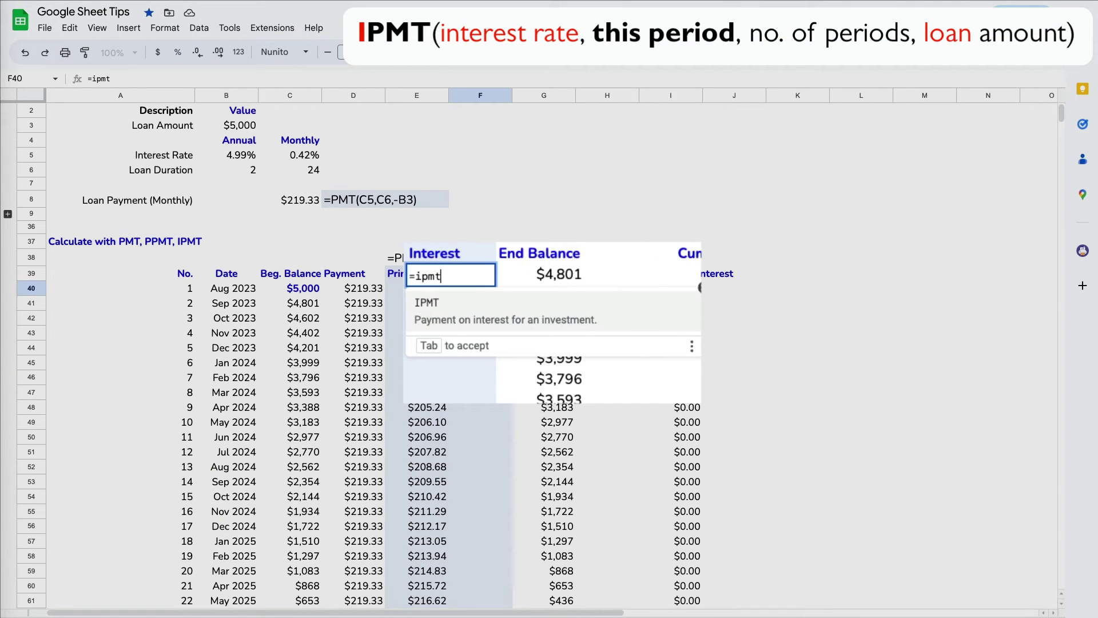
{"action": "left_click", "coordinate": [485, 309]}
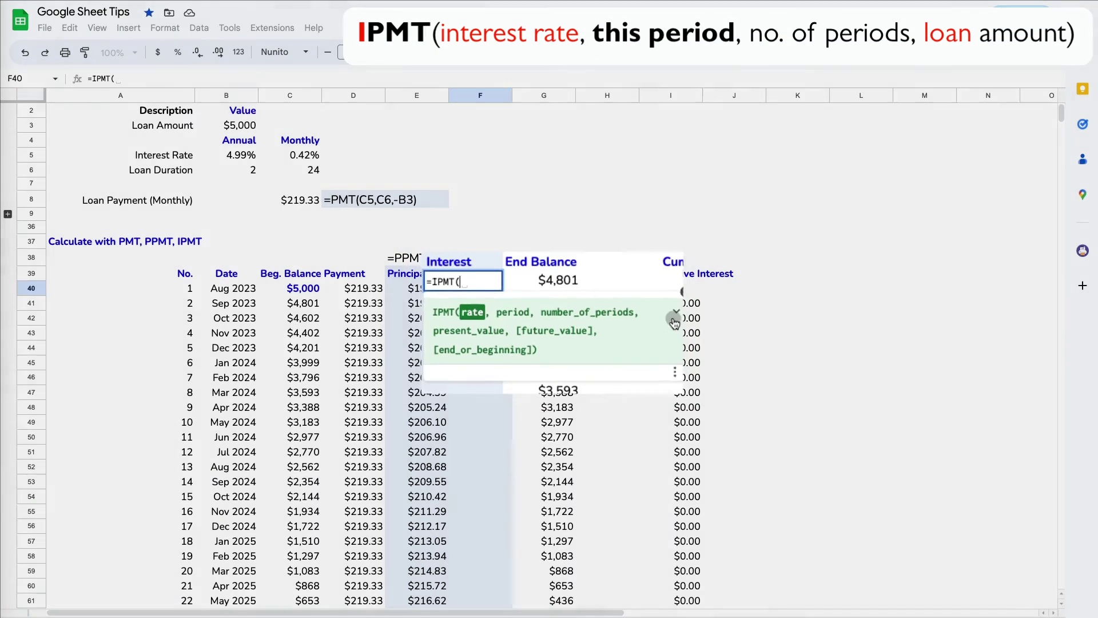
{"action": "left_click", "coordinate": [653, 314]}
{"action": "scroll", "coordinate": [490, 458], "scroll_direction": "down", "scroll_amount": 3}
{"action": "left_click", "coordinate": [478, 495]}
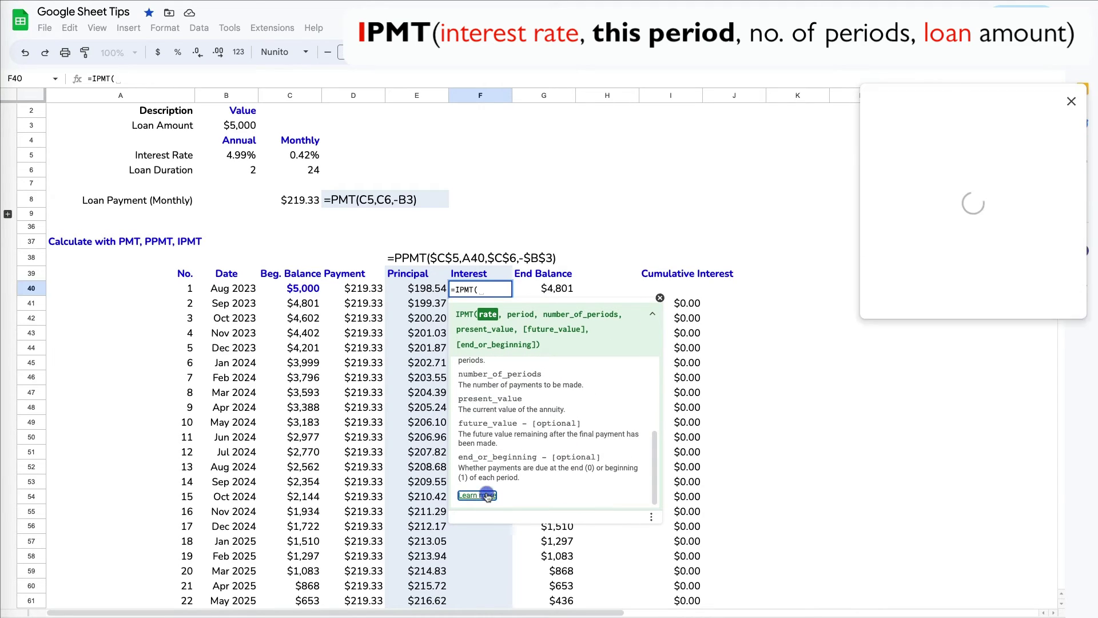
{"action": "left_click", "coordinate": [652, 314]}
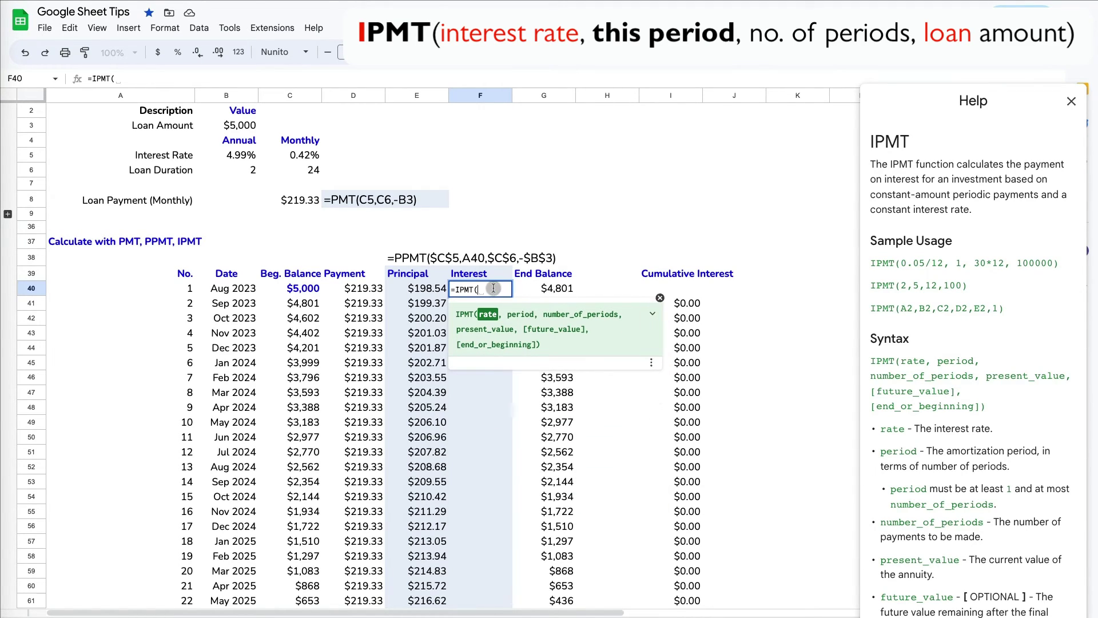
Complete and enter =IPMT($C$5,A40,$C$6,-$B$3), giving $20.79 interest for month 1
{"action": "left_click", "coordinate": [310, 153]}
{"action": "key", "text": "F4"}
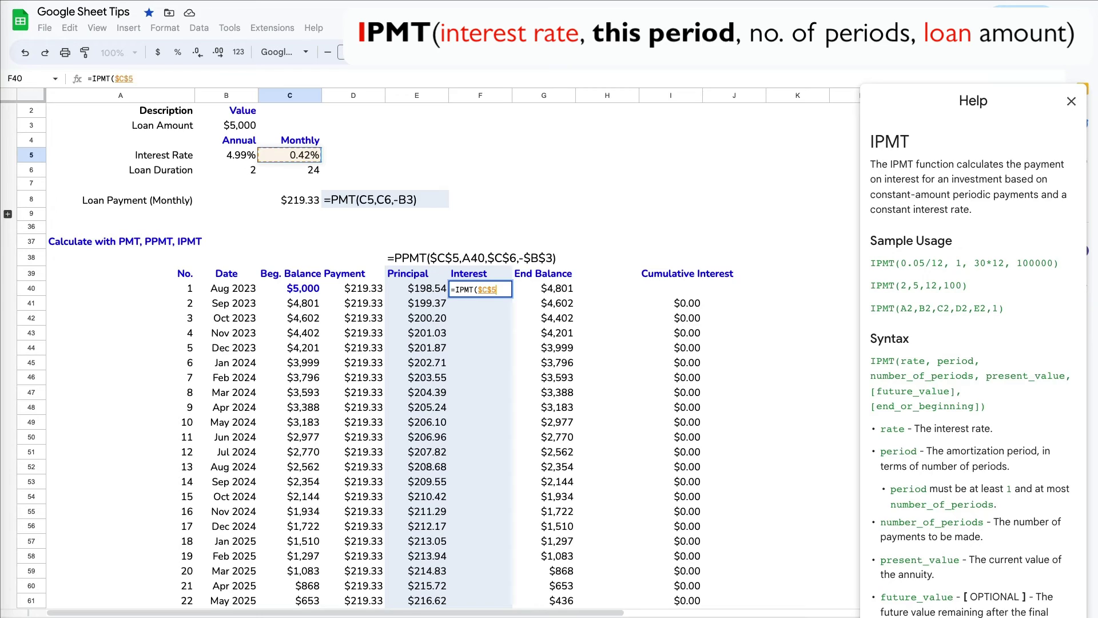
{"action": "type", "text": ","}
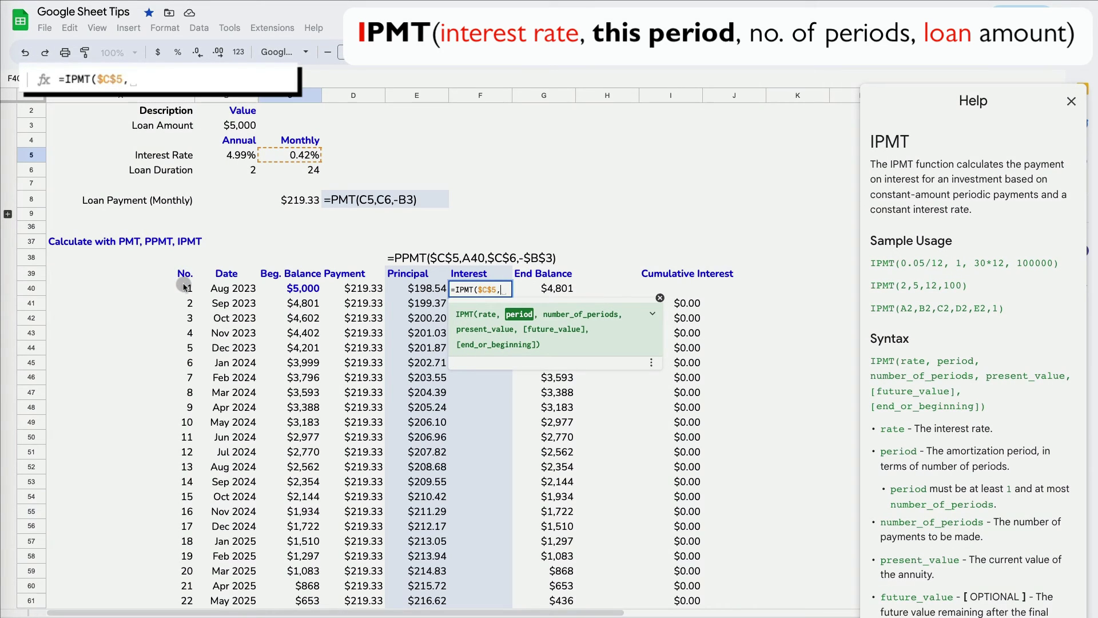
{"action": "left_click", "coordinate": [184, 287]}
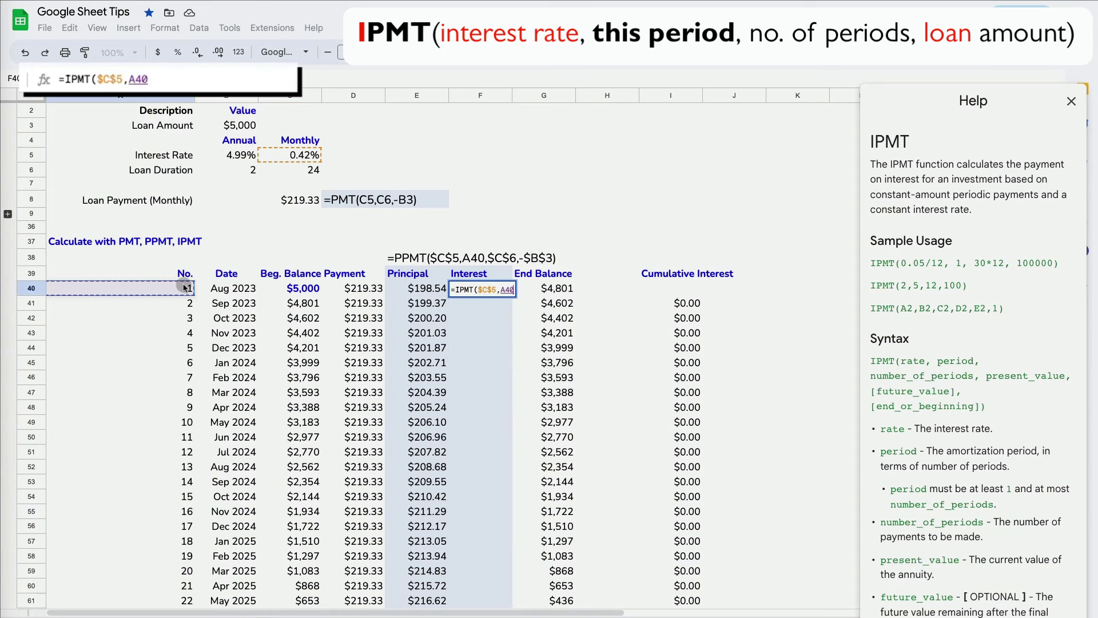
{"action": "type", "text": ","}
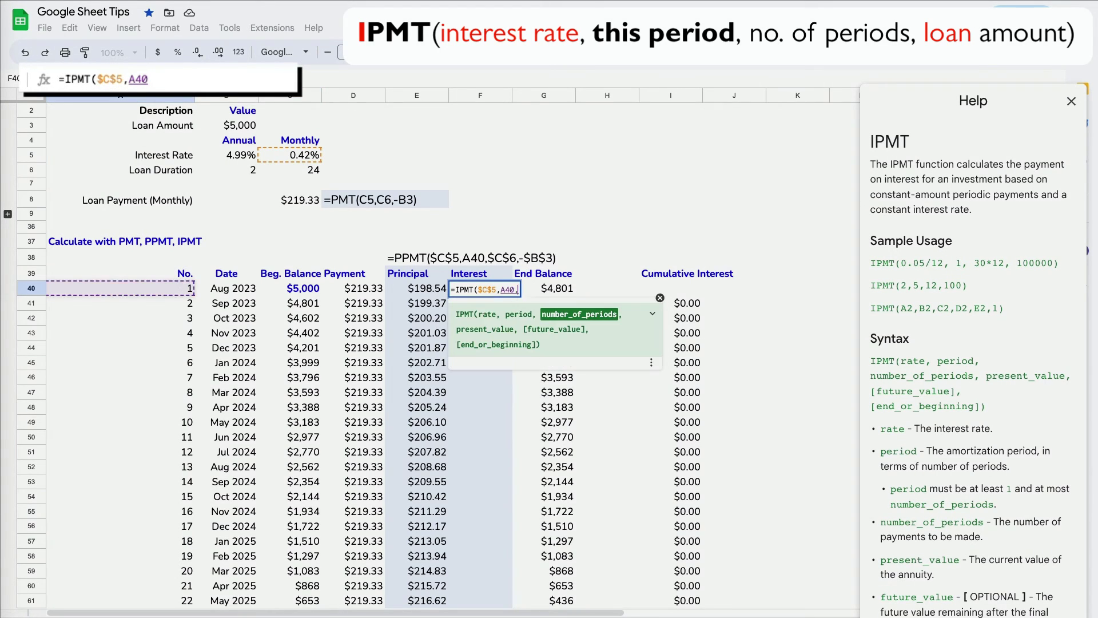
{"action": "left_click", "coordinate": [309, 171]}
{"action": "key", "text": "F4"}
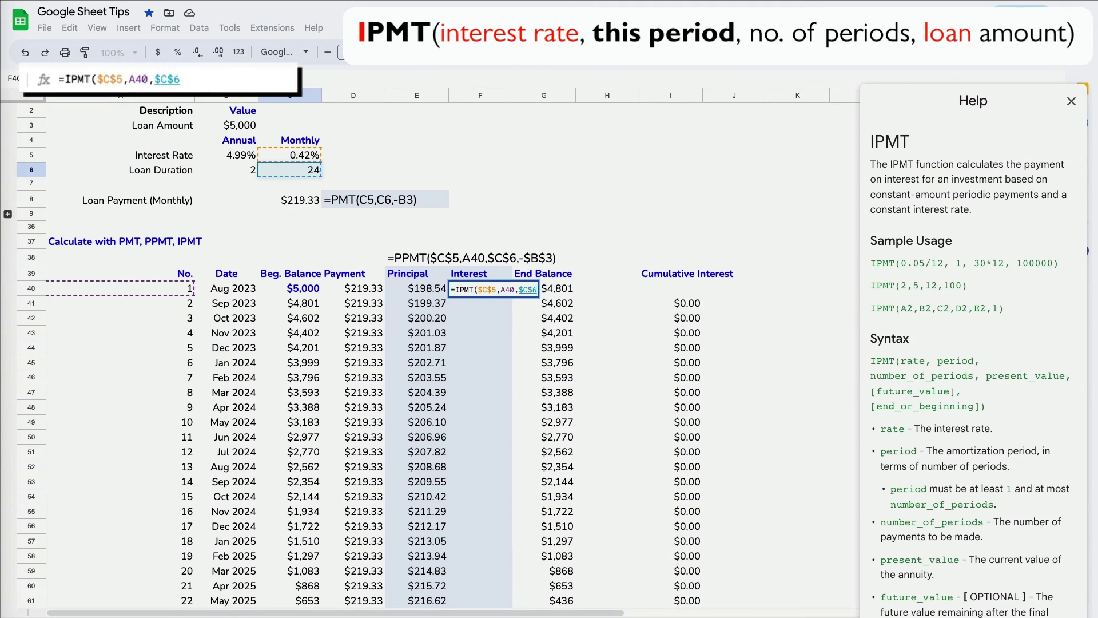
{"action": "type", "text": ",-"}
{"action": "left_click", "coordinate": [240, 126]}
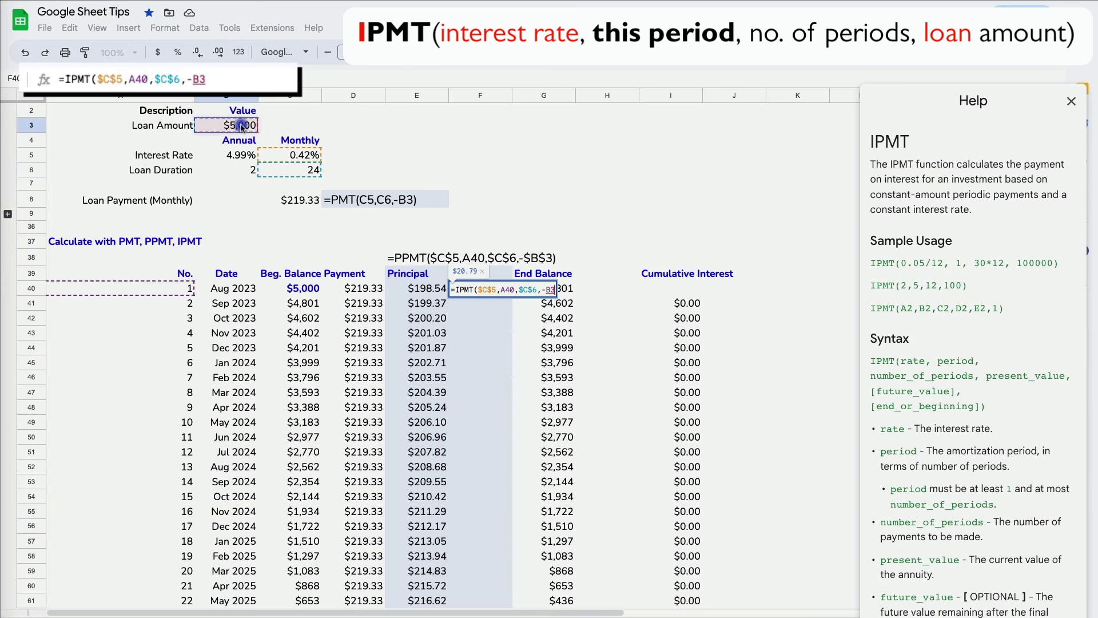
{"action": "key", "text": "F4"}
{"action": "key", "text": "Return"}
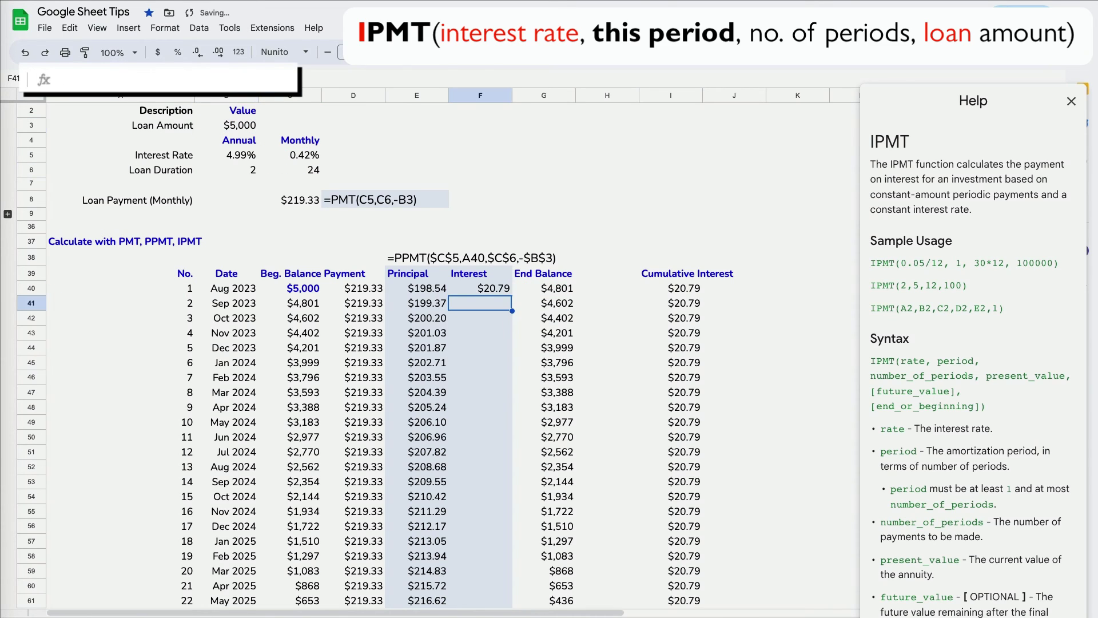
{"action": "left_click", "coordinate": [491, 289]}
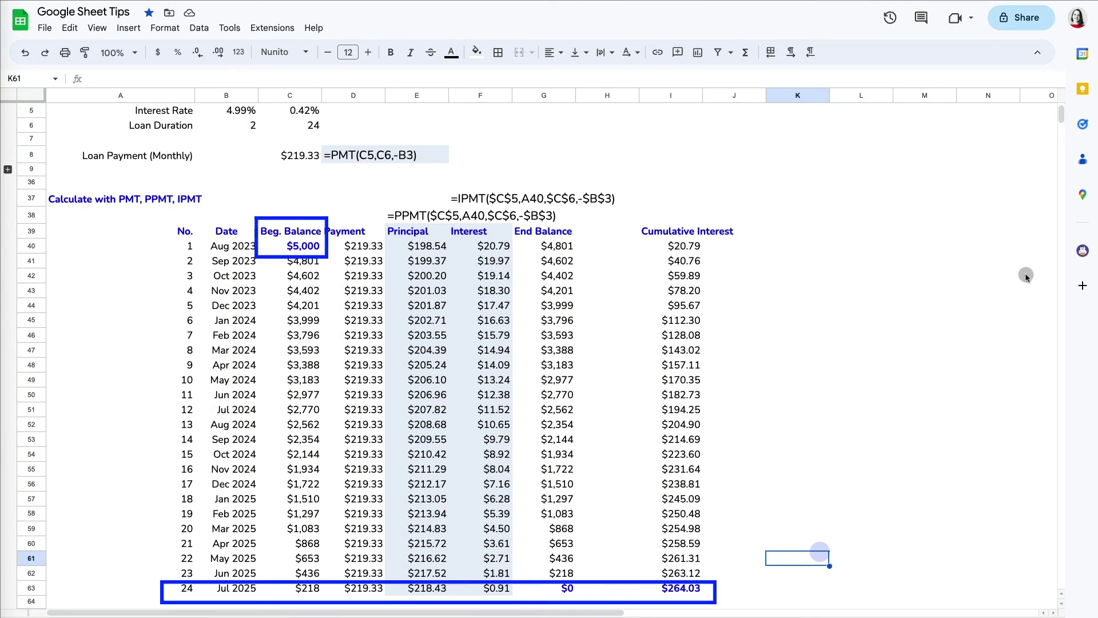